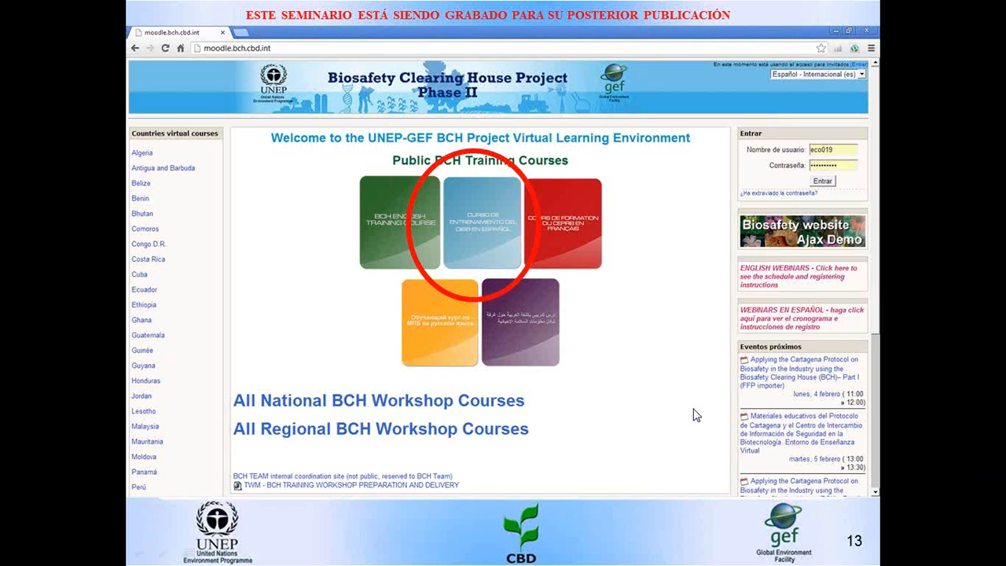
# - Switch to the browser and open the Spanish BCH training course from the UNEP-GEF virtual learning environment at moodle.bch.cbd.int
pyautogui.hotkey('alt', 'Tab')
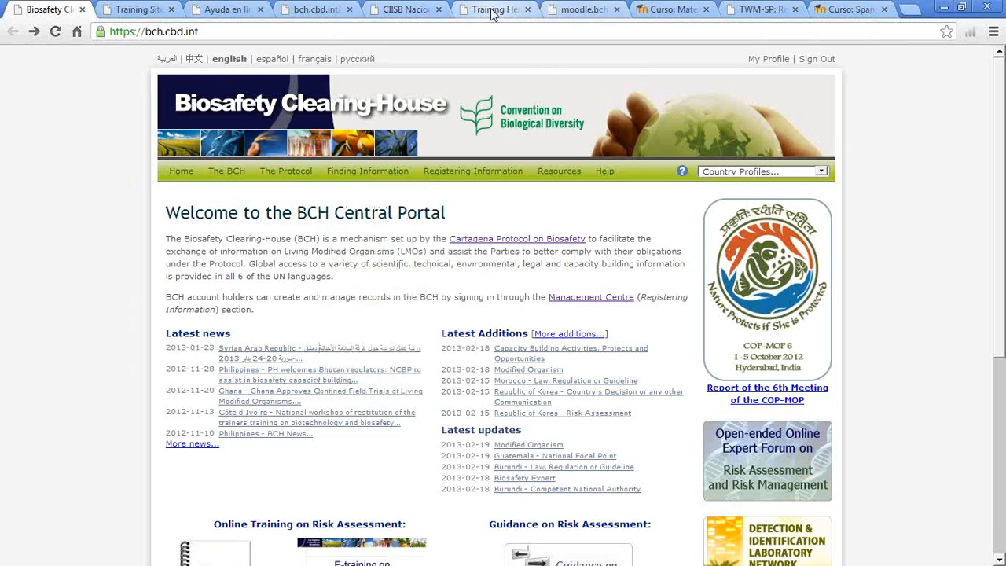
pyautogui.click(668, 9)
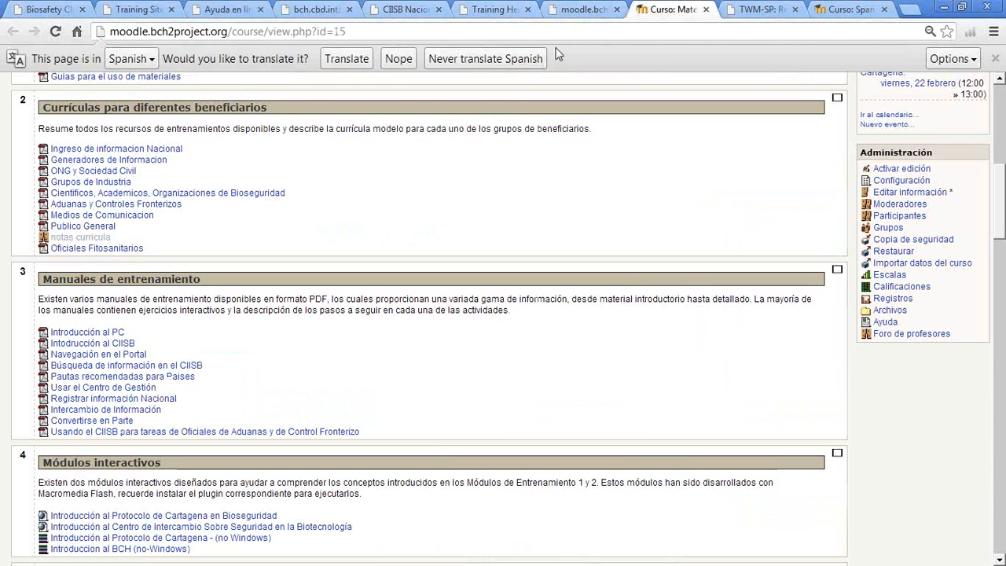
pyautogui.click(583, 9)
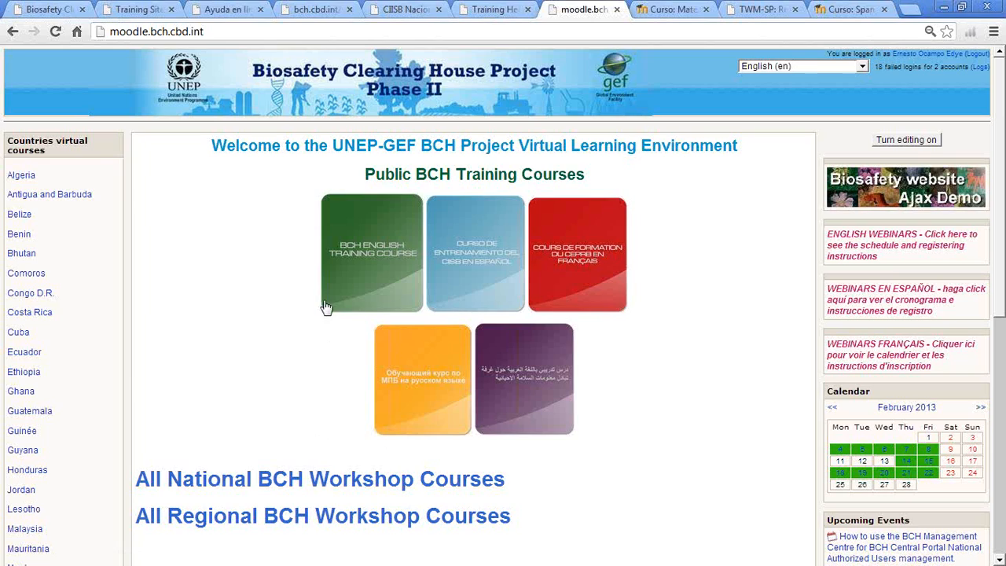
pyautogui.click(483, 285)
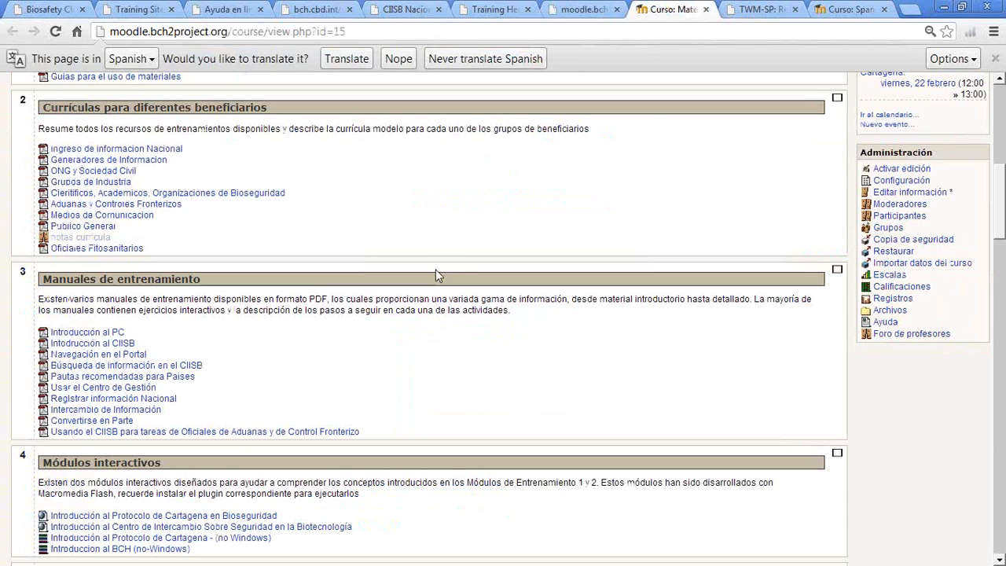
# - Examine the Spanish course's training manuals, interactive modules and case studies sections
pyautogui.scroll(-2, 445, 245)
pyautogui.scroll(-2, 447, 231)
pyautogui.scroll(-1, 446, 231)
pyautogui.scroll(-1, 449, 233)
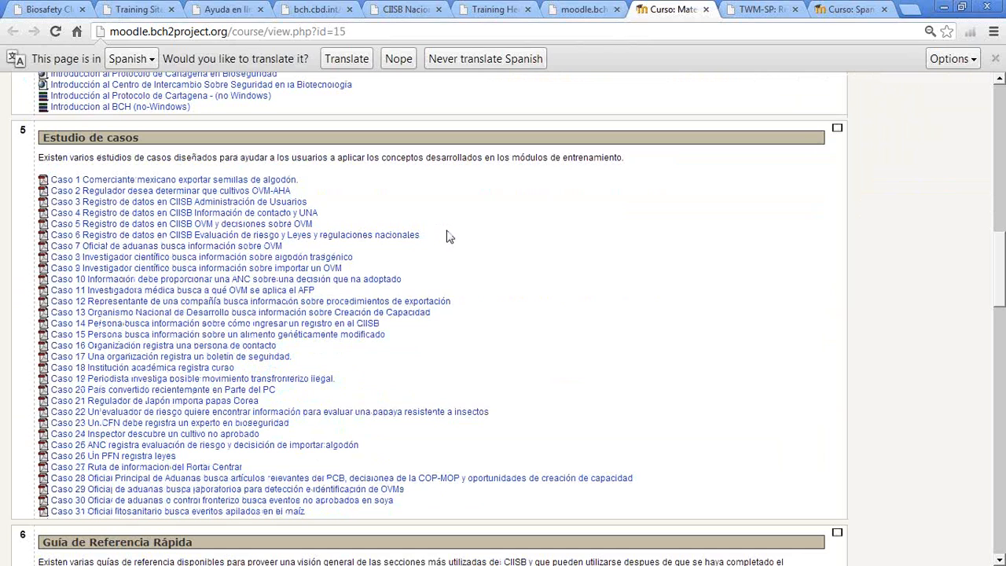
pyautogui.scroll(-1, 448, 236)
pyautogui.scroll(4, 446, 234)
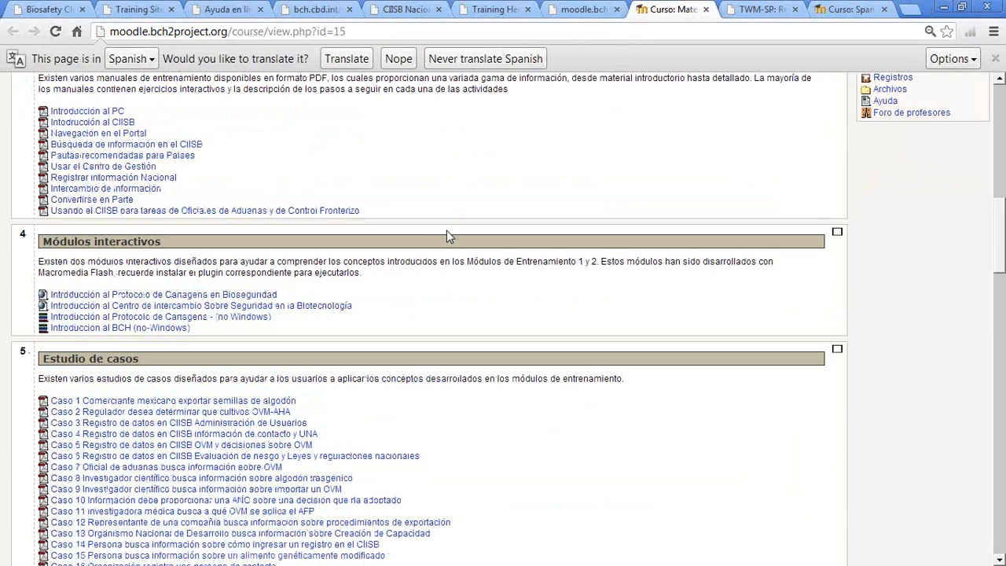
pyautogui.scroll(1, 447, 234)
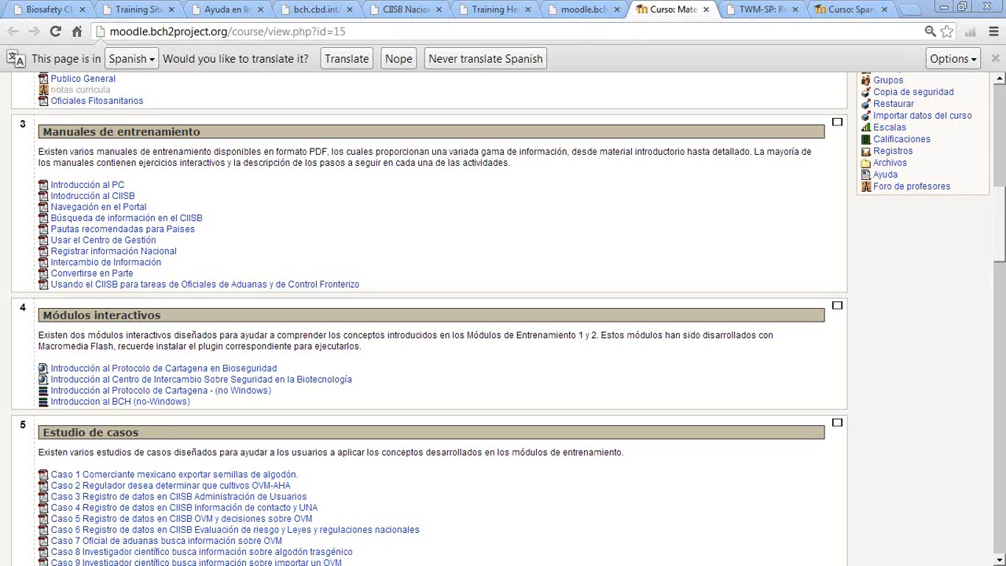
pyautogui.moveTo(197, 250); pyautogui.dragTo(36, 250)
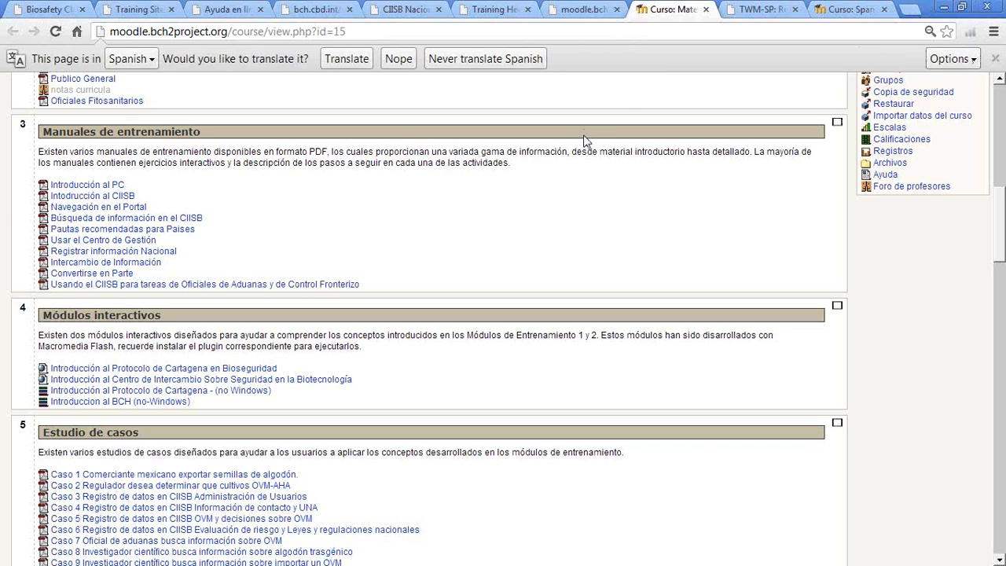
# - Sign out of the BCH Central Portal at bch.cbd.int and switch its language to Spanish
pyautogui.click(47, 9)
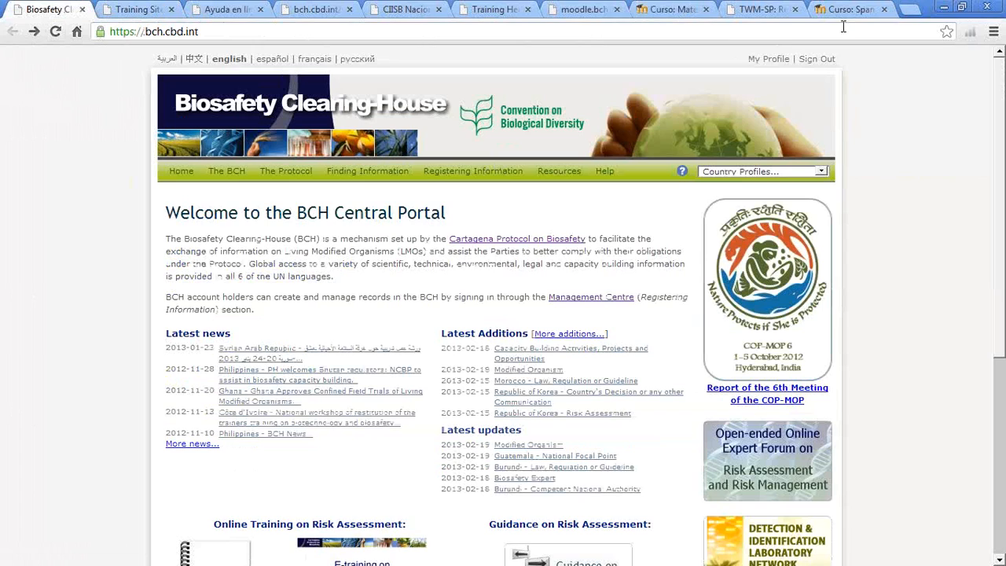
pyautogui.click(830, 60)
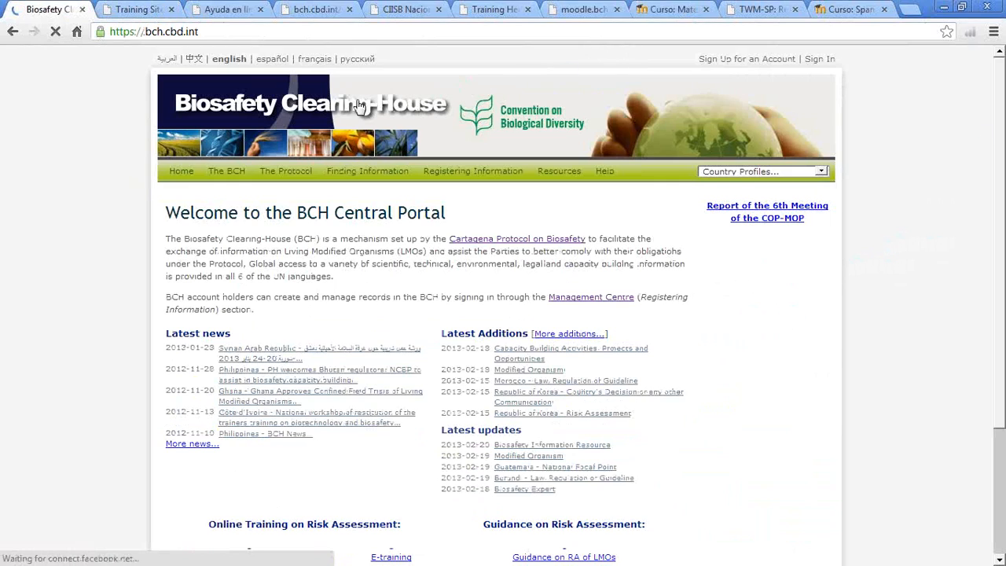
pyautogui.moveTo(282, 175)
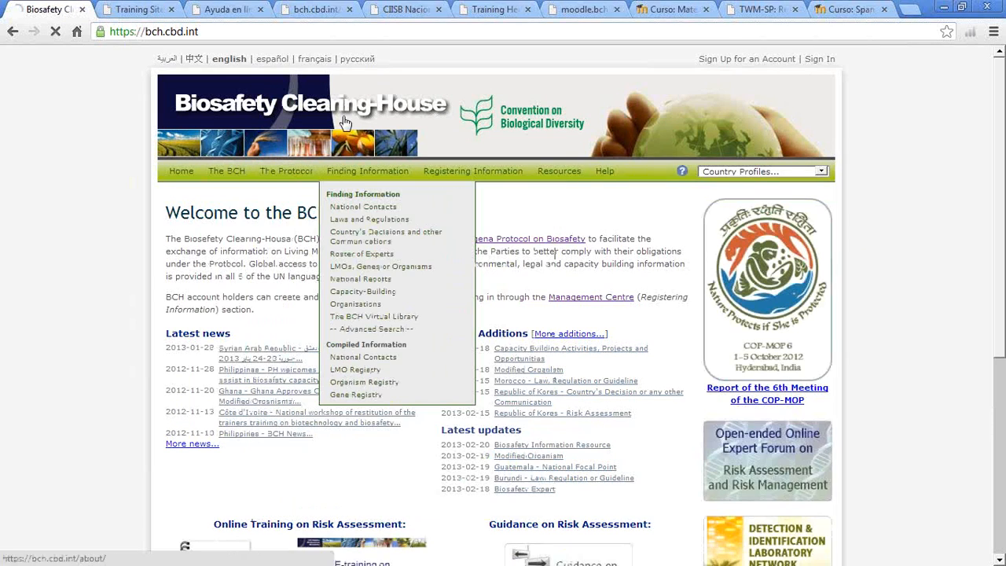
pyautogui.click(274, 60)
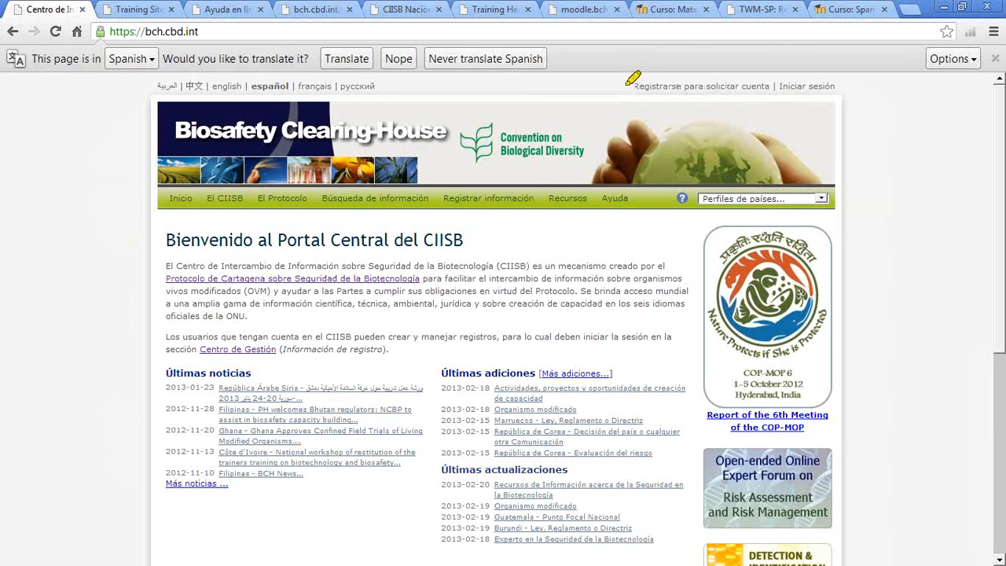
# - Open the account registration form from the Spanish portal, examine its fields through the notes area, and return to the portal's home page
pyautogui.moveTo(630, 85); pyautogui.dragTo(848, 85)
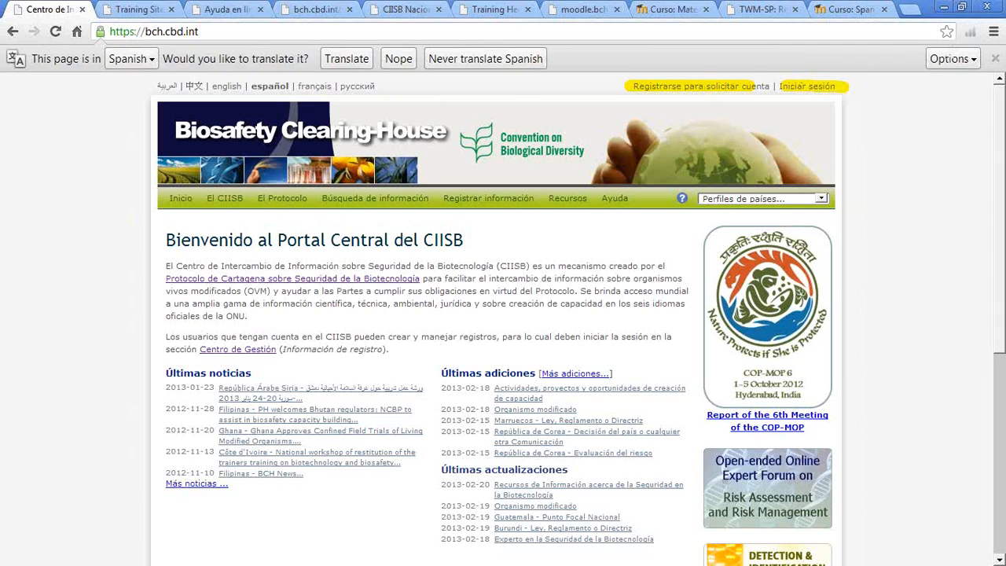
pyautogui.click(683, 89)
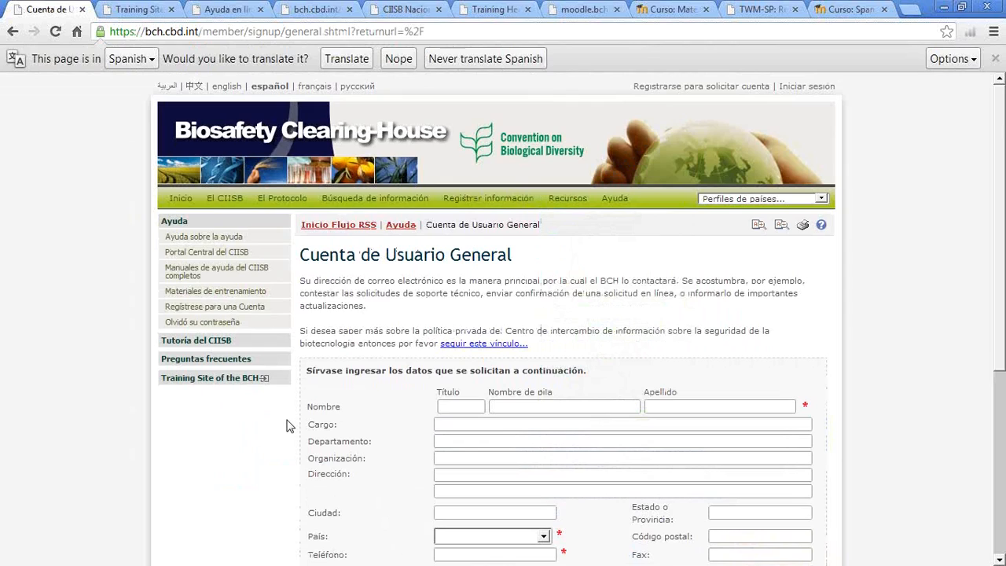
pyautogui.scroll(-1, 289, 426)
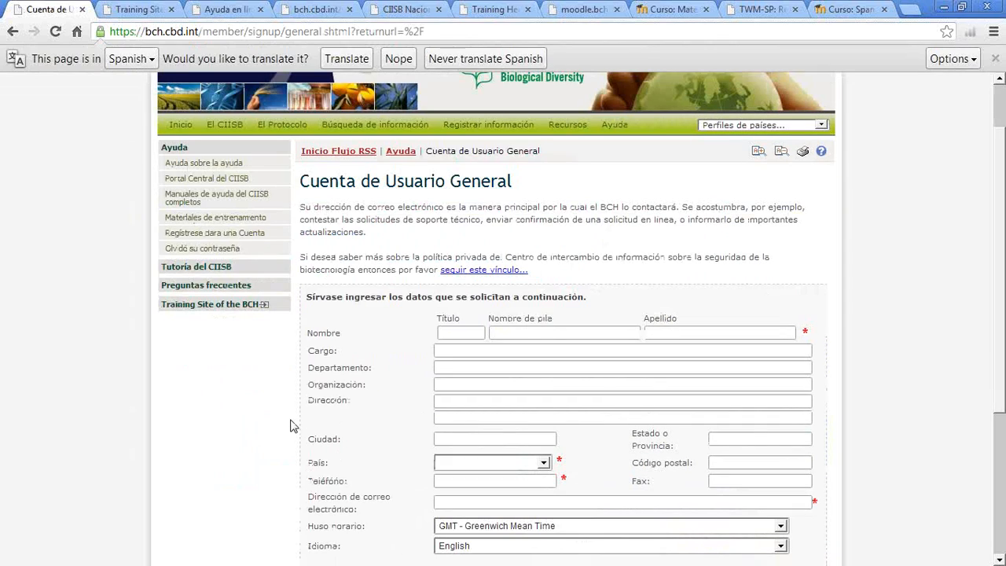
pyautogui.scroll(-1, 292, 423)
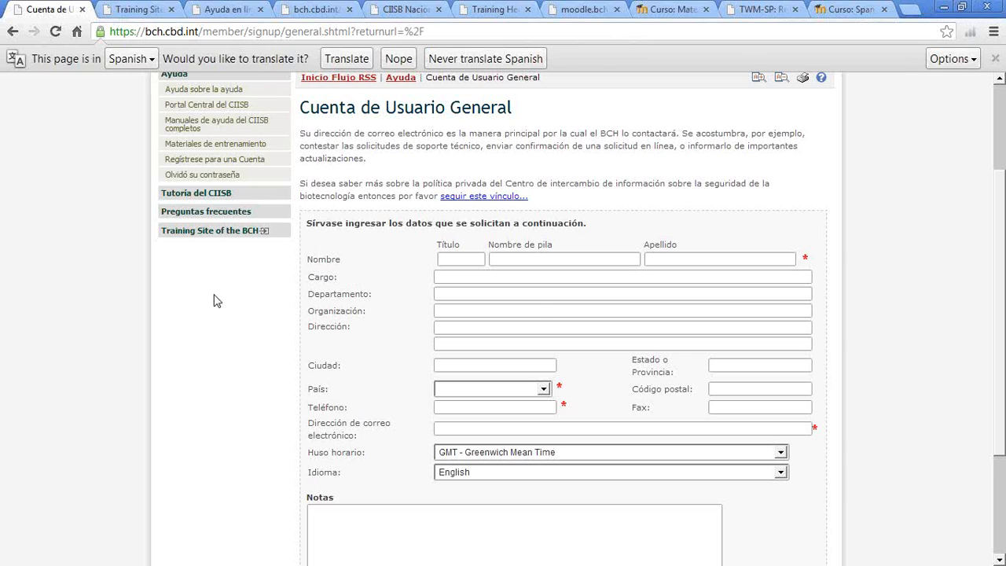
pyautogui.scroll(-1, 217, 302)
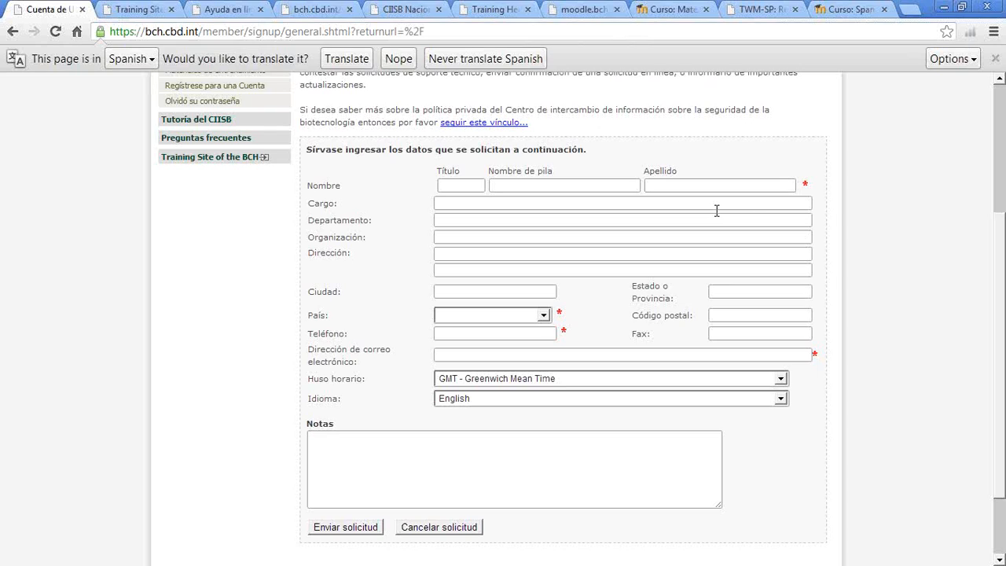
pyautogui.click(12, 32)
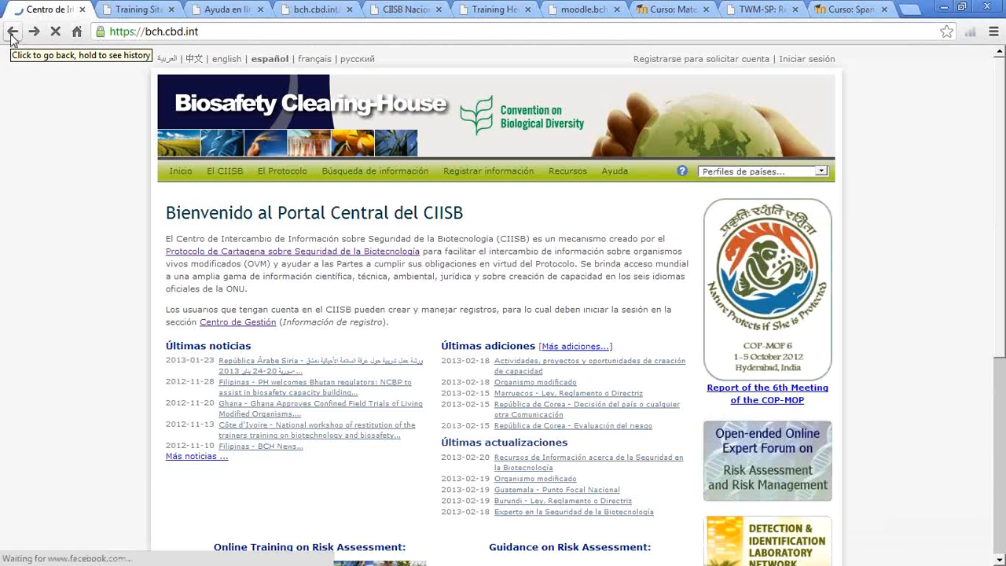
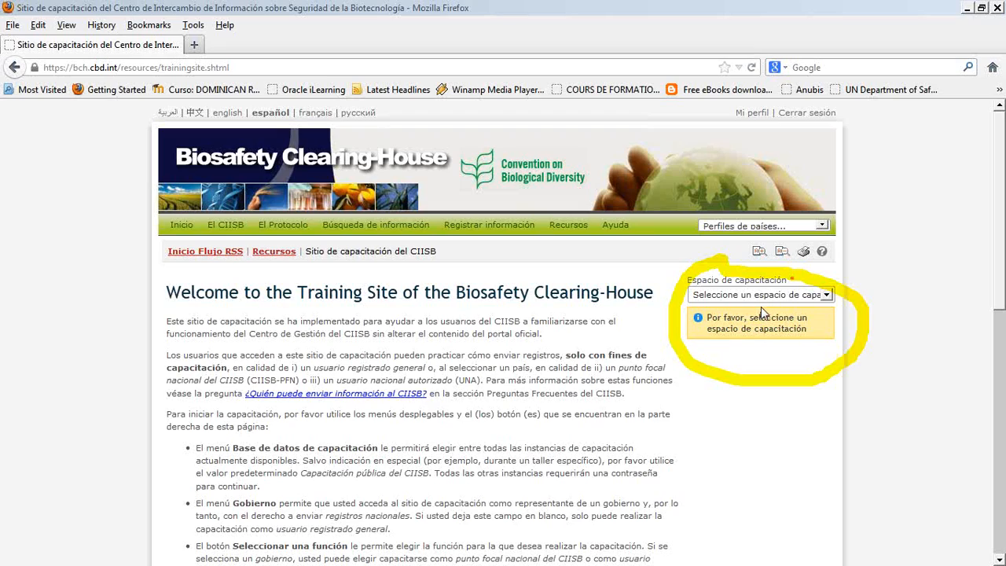
# - Choose the Public BCH Training space and set the government to España on the BCH training site
pyautogui.click(792, 299)
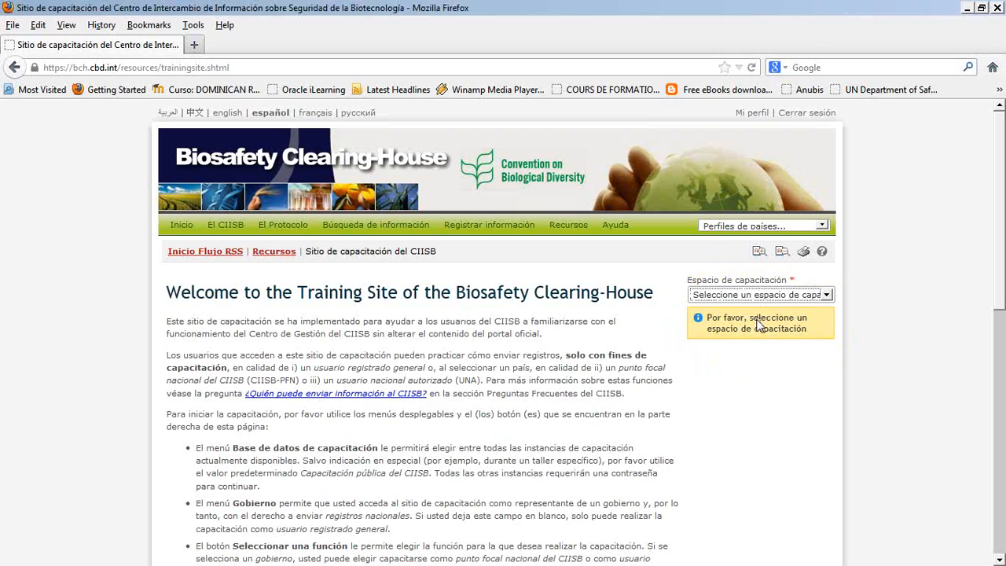
pyautogui.press('Down')
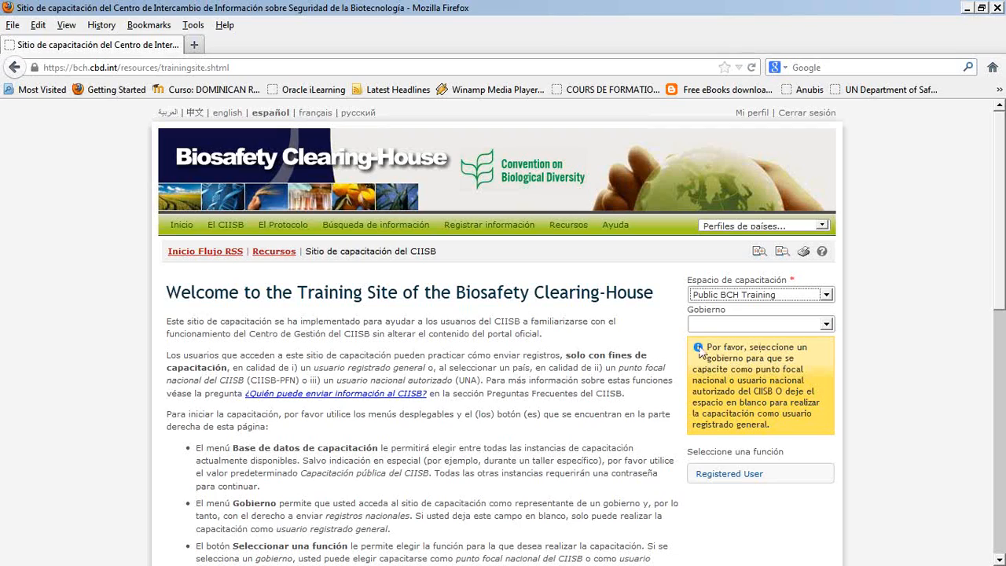
pyautogui.click(811, 325)
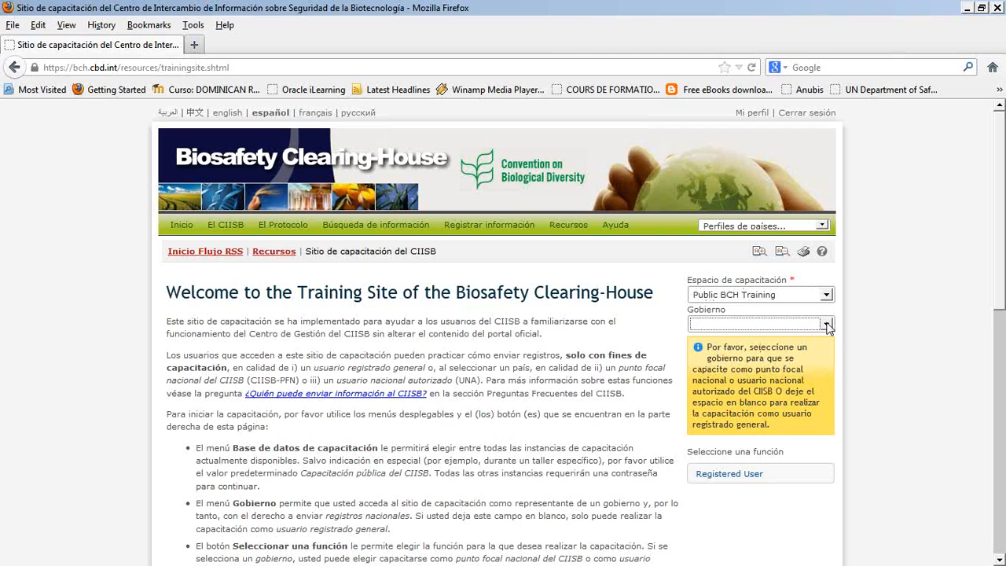
pyautogui.press('e')
pyautogui.press('s')
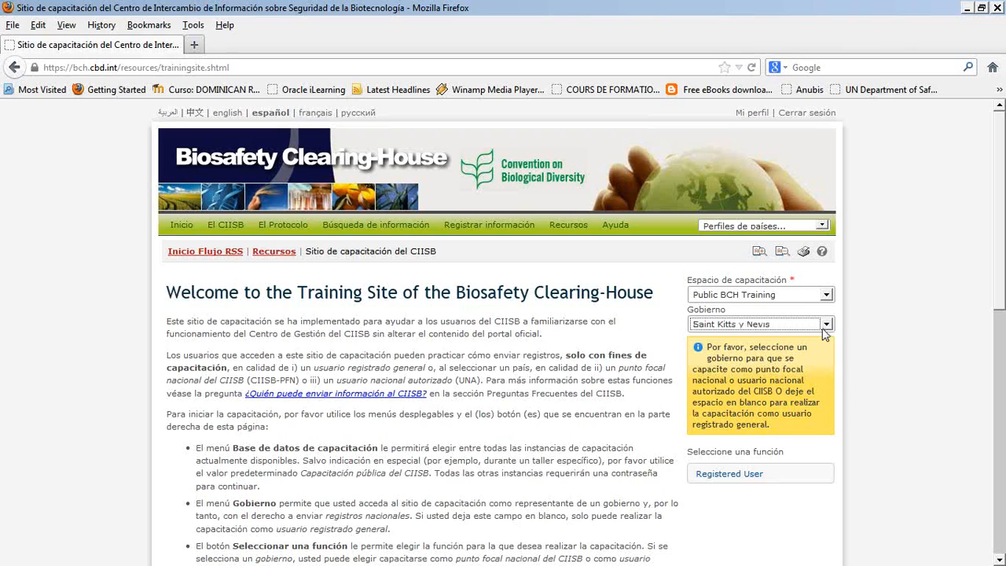
pyautogui.press('s')
pyautogui.press('Up')
pyautogui.press('e')
pyautogui.press('e')
pyautogui.press('s')
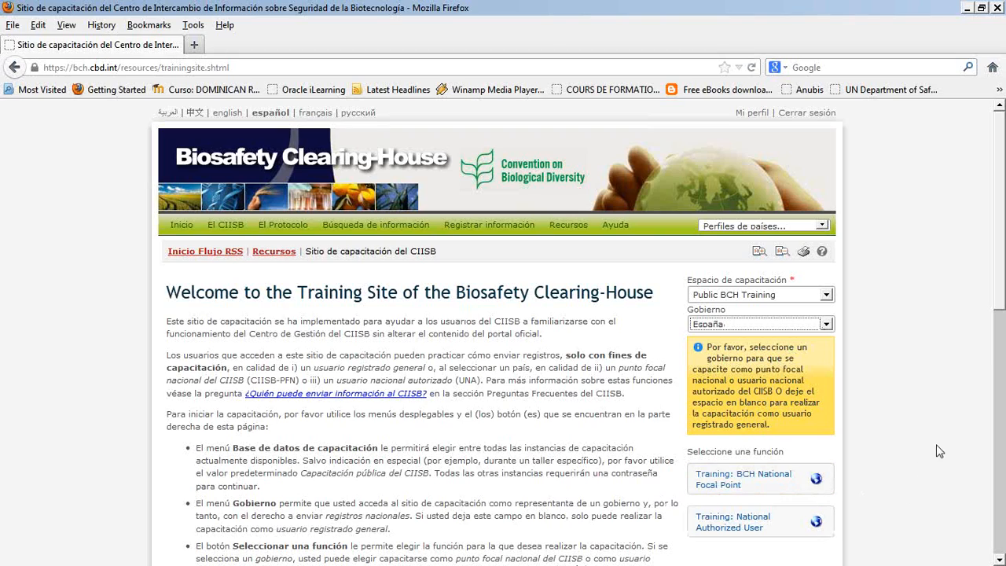
# - Enter the training site with the Training: BCH National Focal Point role
pyautogui.scroll(-1, 1004, 315)
pyautogui.scroll(-3, 999, 354)
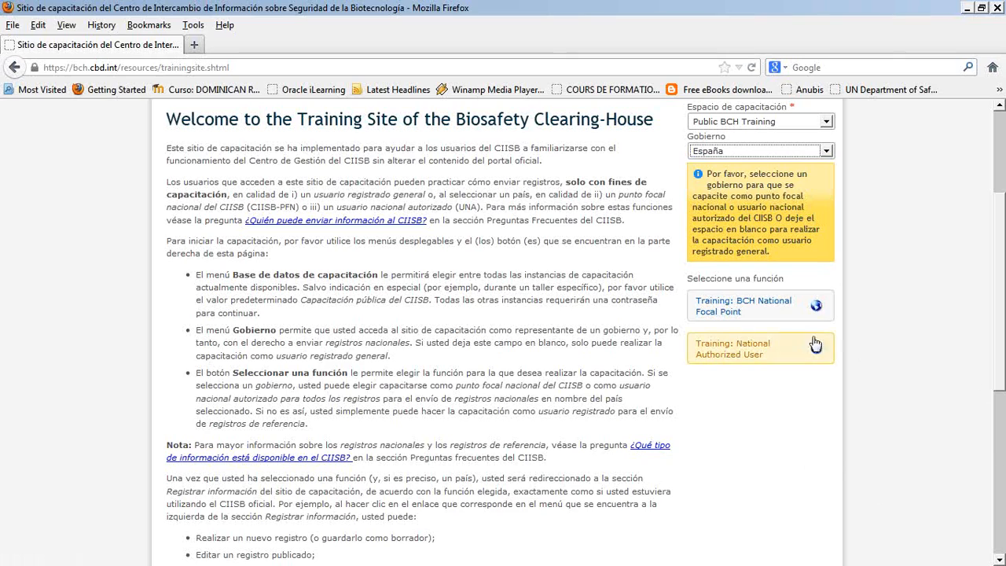
pyautogui.click(741, 305)
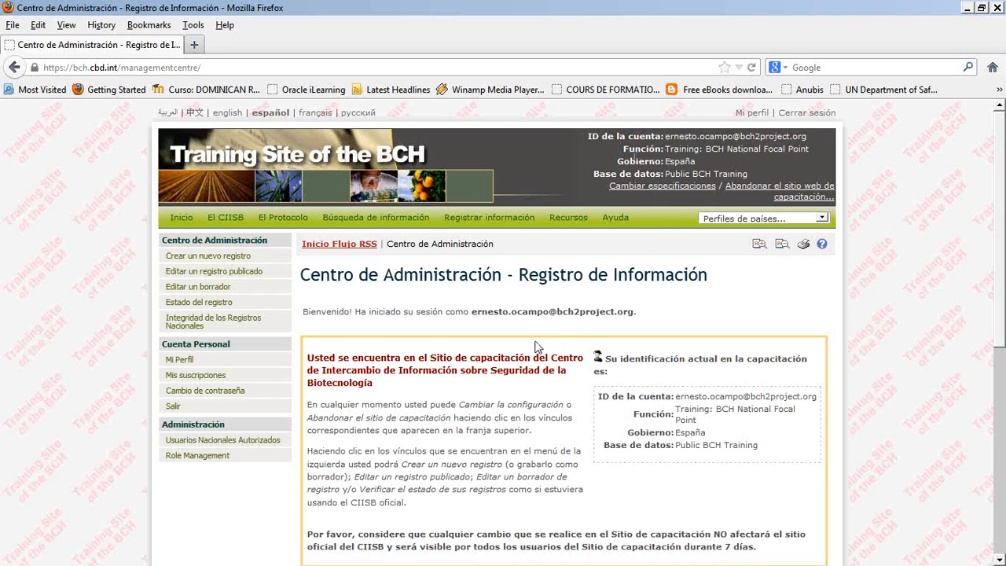
# - Examine the Centro de Administración page's training notice and current identity details, and the Administración options for national authorized users
pyautogui.scroll(-2, 534, 346)
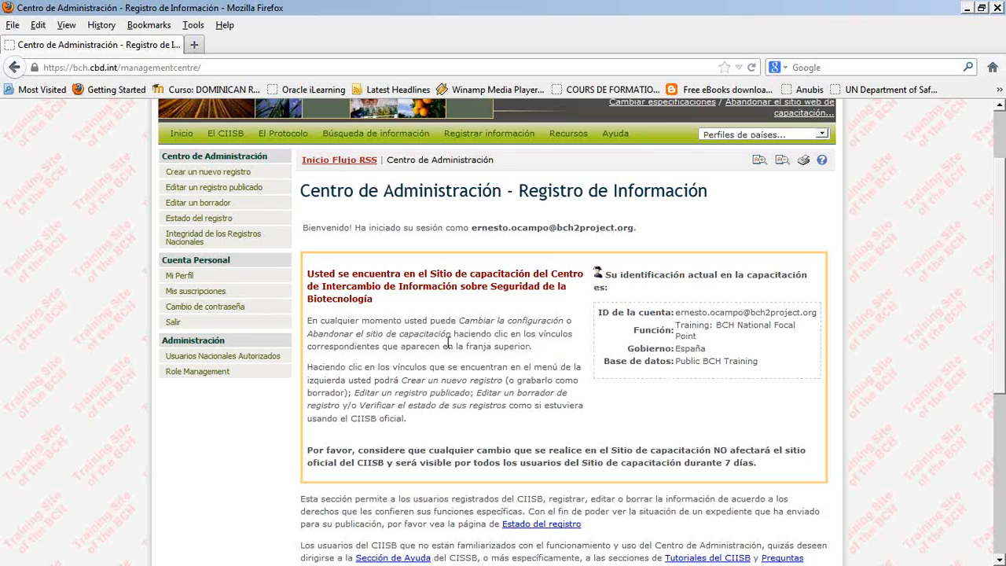
pyautogui.scroll(-2, 448, 343)
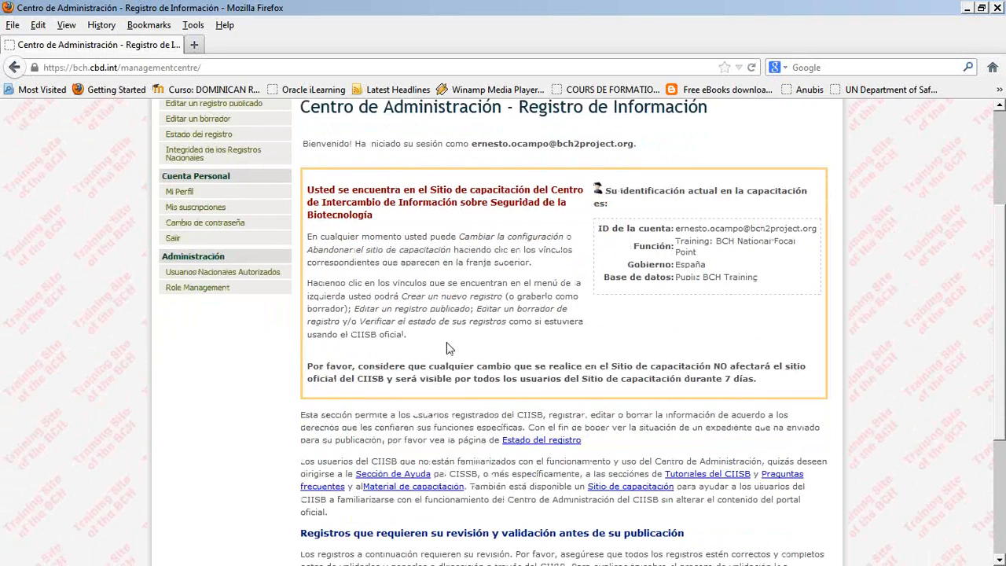
pyautogui.scroll(4, 446, 349)
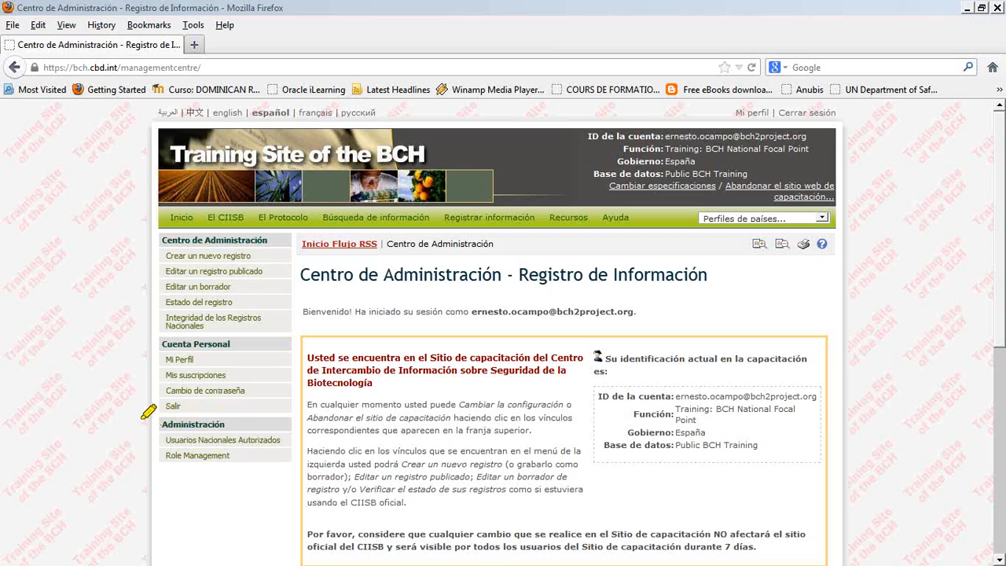
pyautogui.moveTo(137, 428)
pyautogui.mouseDown()
pyautogui.moveTo(274, 458)
pyautogui.moveTo(270, 443)
pyautogui.moveTo(159, 432)
pyautogui.mouseUp()
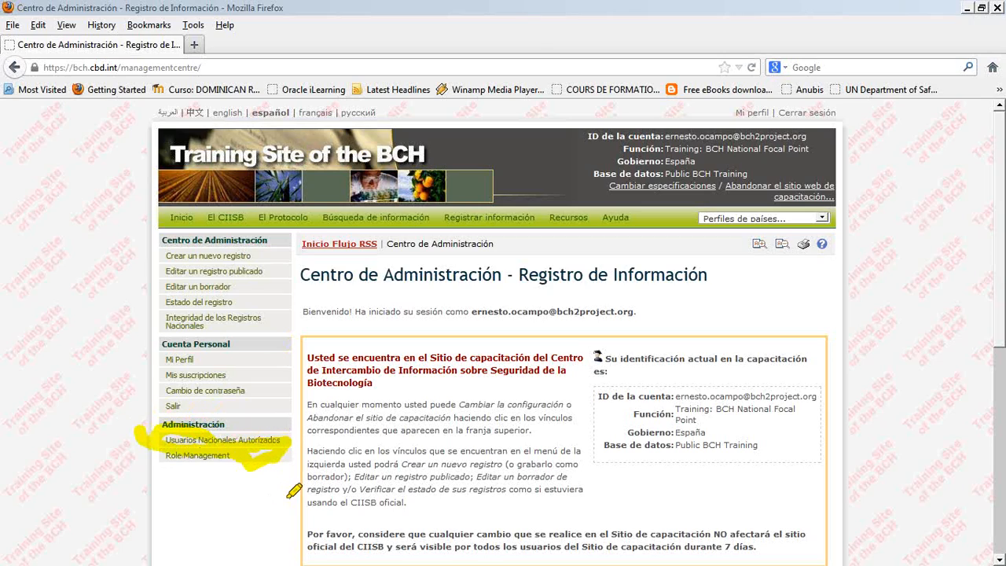
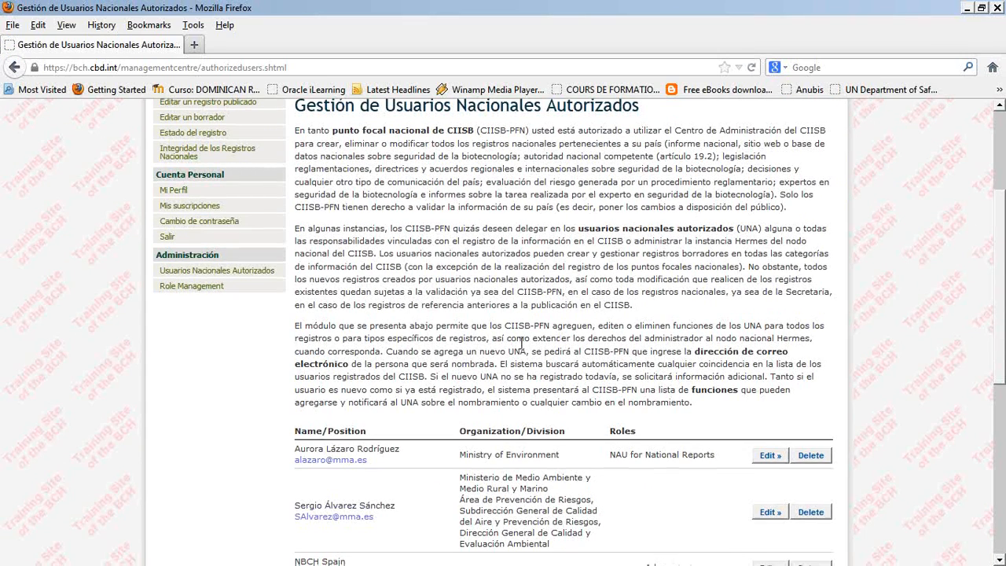
# - Switch the training government to Honduras and re-enter the site with the Training: BCH National Focal Point role
pyautogui.scroll(-5, 521, 344)
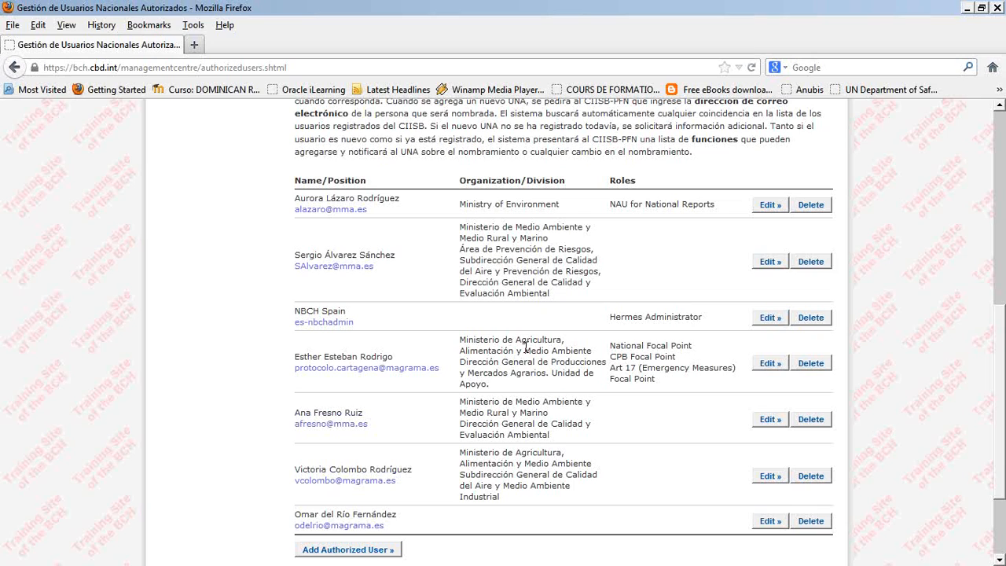
pyautogui.scroll(10, 882, 373)
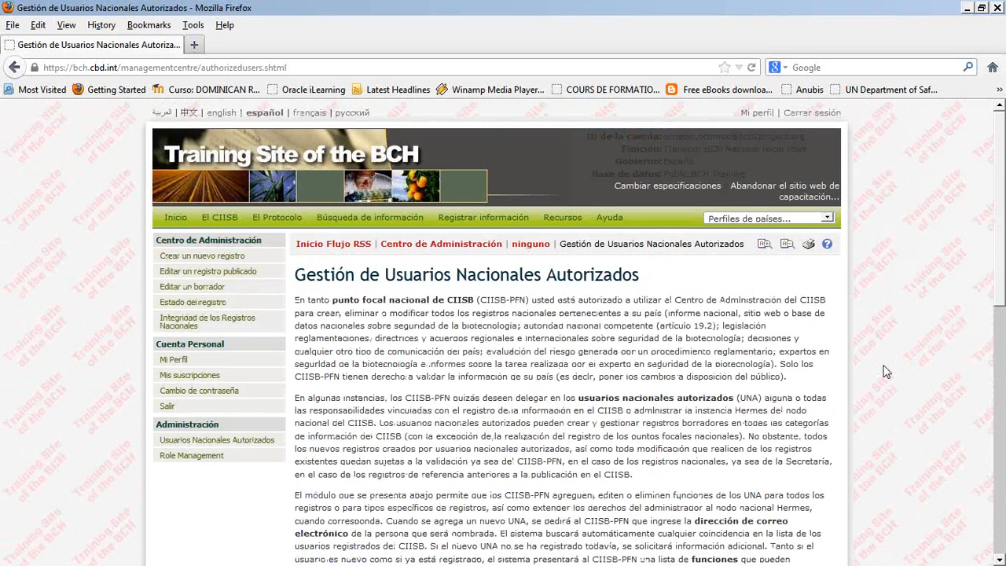
pyautogui.click(696, 189)
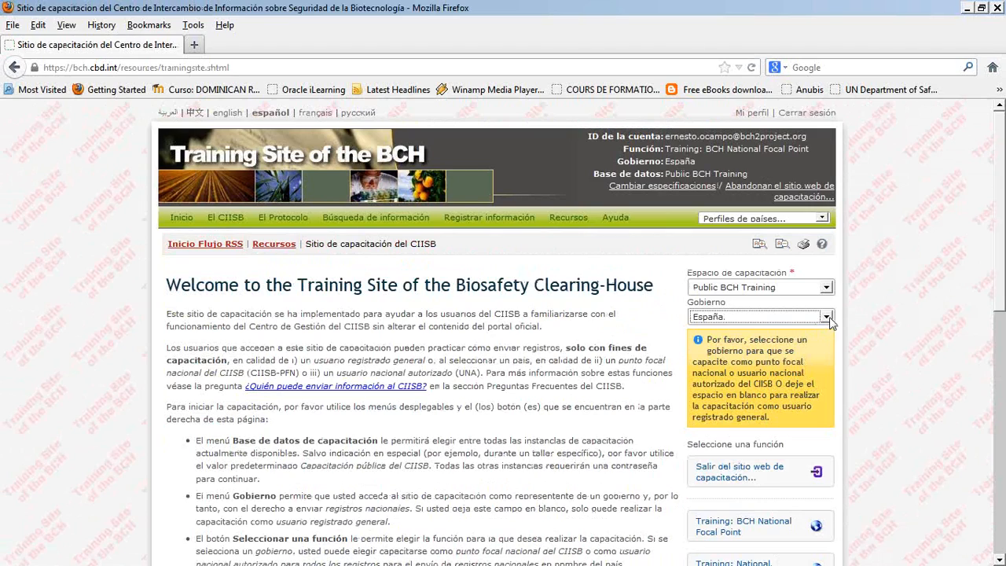
pyautogui.press('h')
pyautogui.press('h')
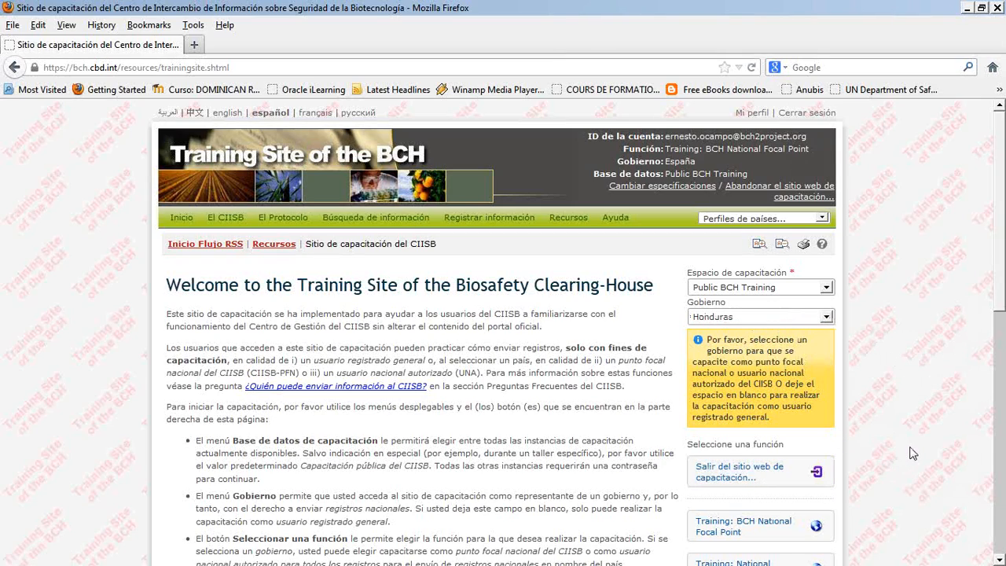
pyautogui.scroll(-2, 769, 502)
pyautogui.click(725, 443)
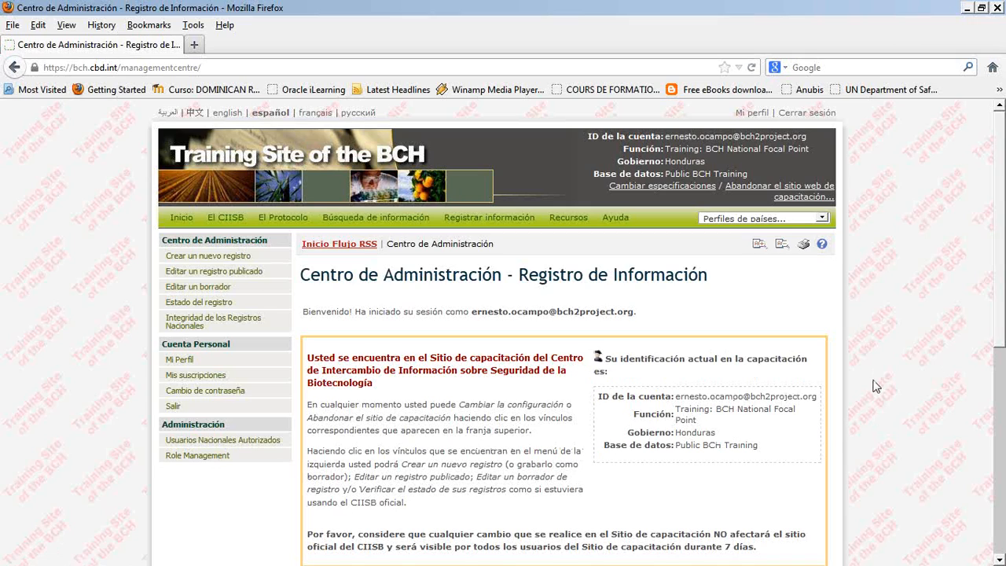
# - Open the national authorized users management page for Honduras at its list of users
pyautogui.scroll(-2, 876, 387)
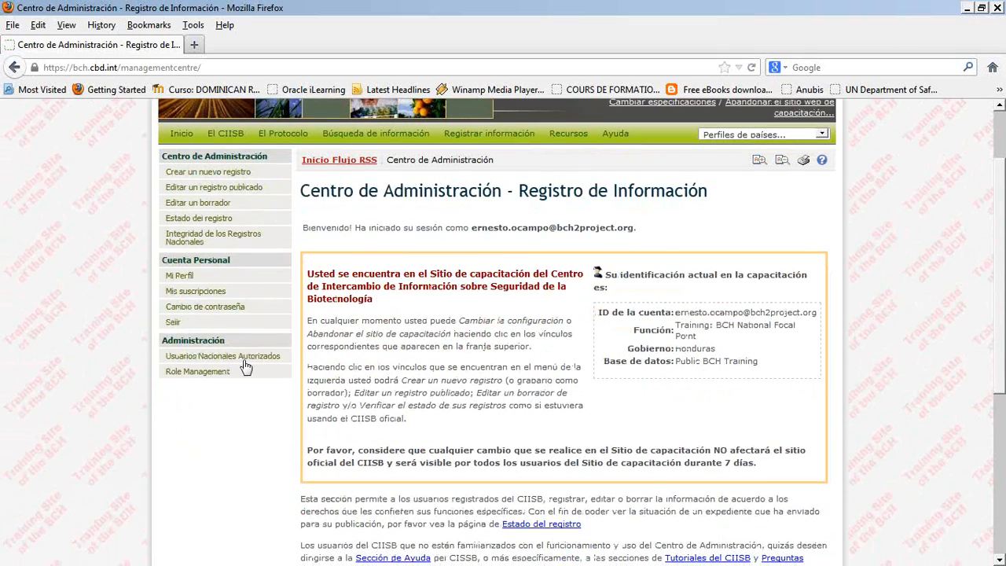
pyautogui.click(193, 358)
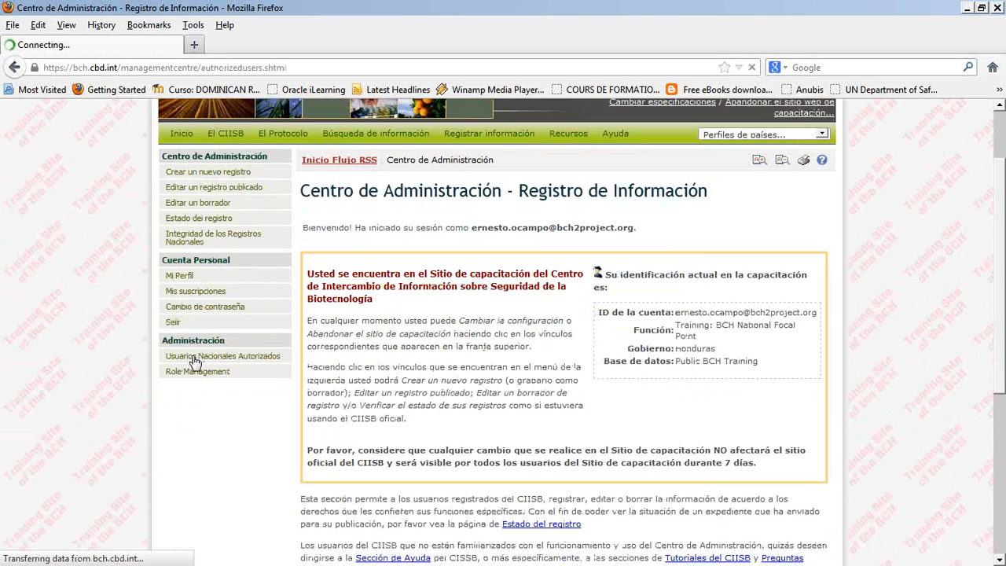
pyautogui.scroll(-7, 243, 365)
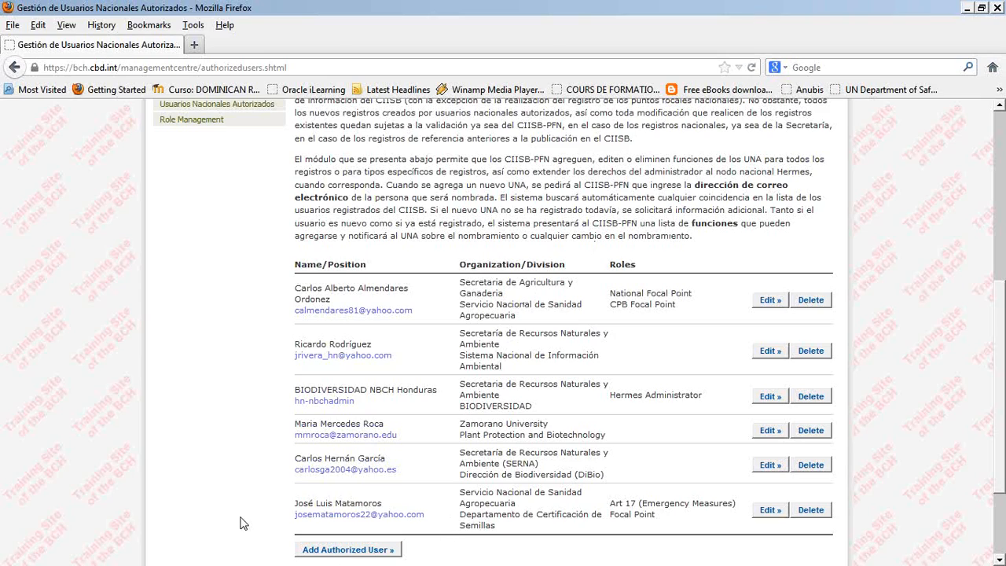
# - Start adding an authorized user, look up the nominee by e-mail address, and proceed with the nomination
pyautogui.click(342, 550)
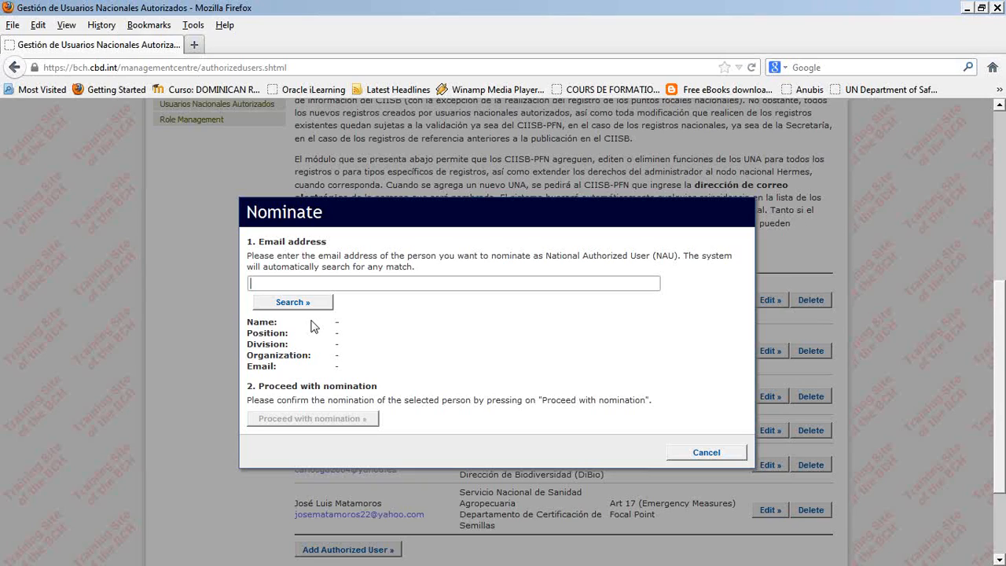
pyautogui.click(281, 305)
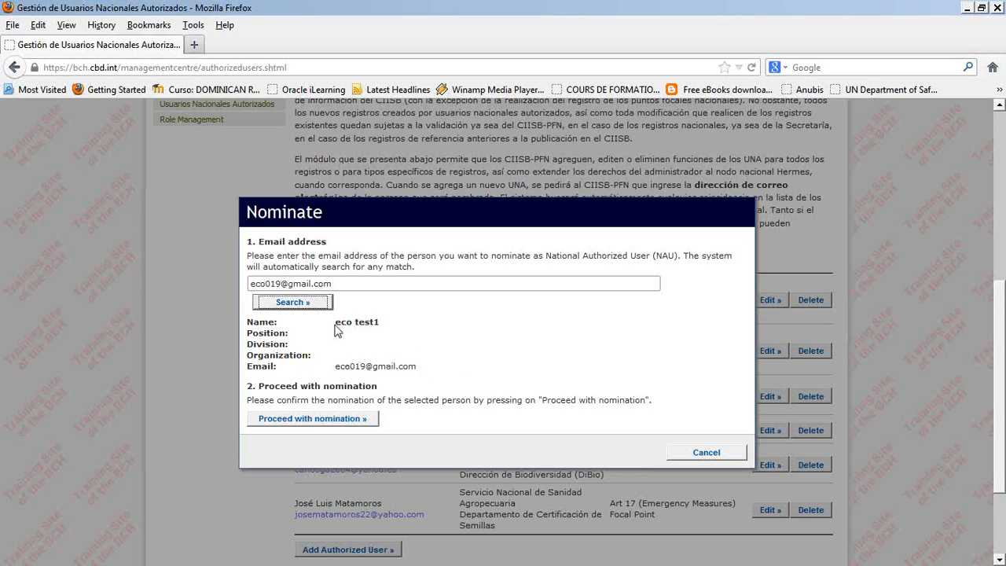
pyautogui.click(408, 324)
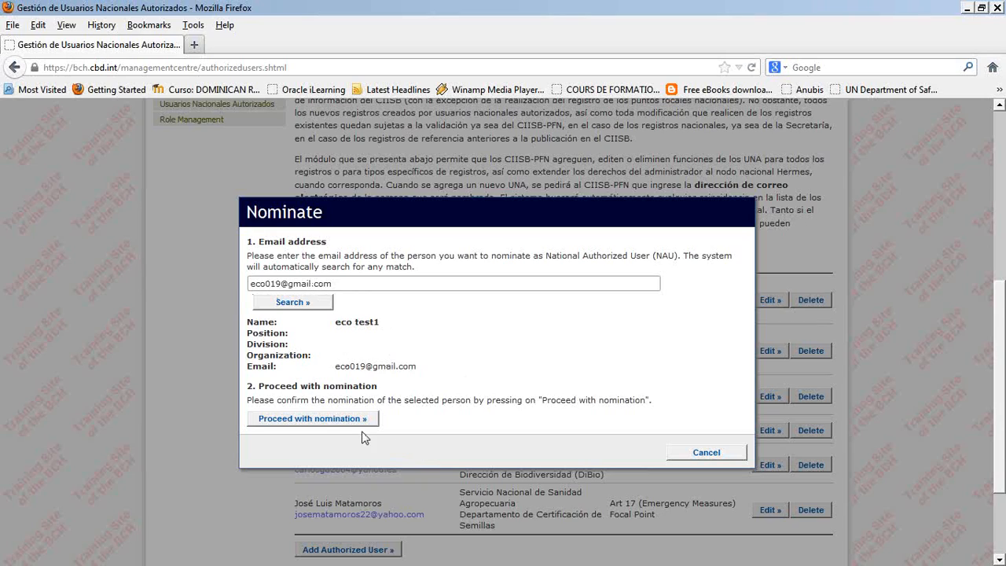
pyautogui.click(316, 427)
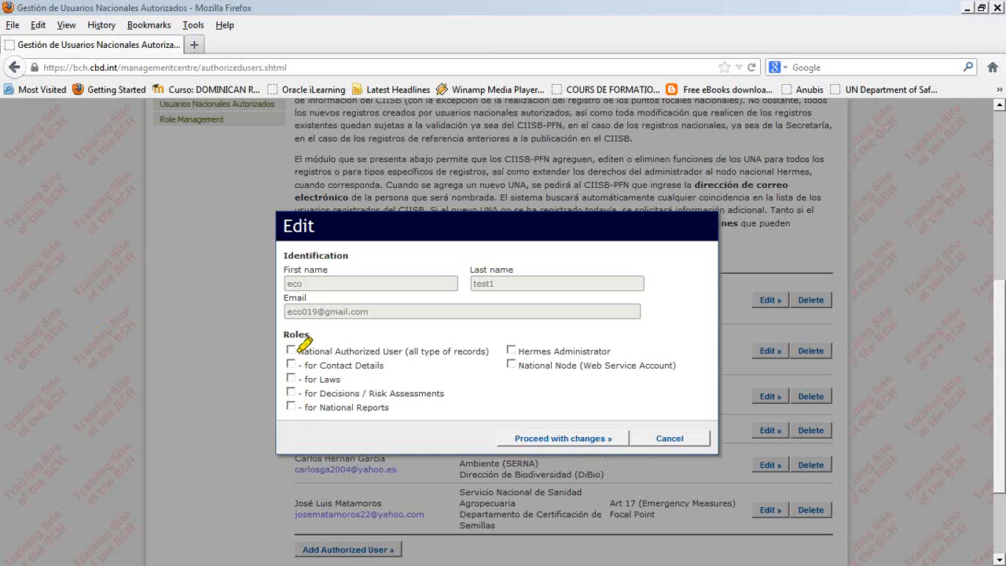
# - Assign the nominee the roles for Laws, for National Reports and Hermes Administrator, and submit the changes
pyautogui.moveTo(297, 351); pyautogui.dragTo(453, 351)
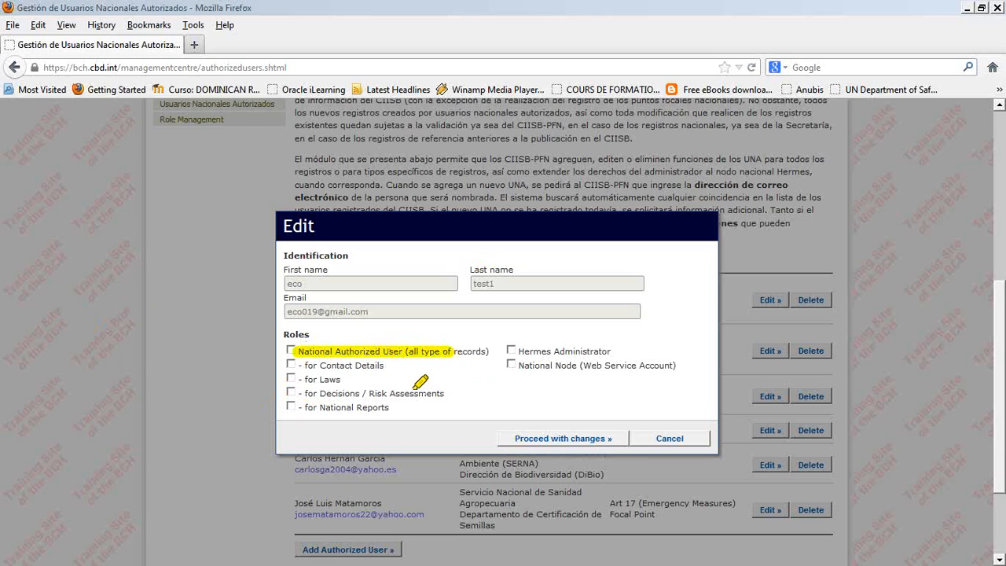
pyautogui.moveTo(320, 363); pyautogui.dragTo(323, 412)
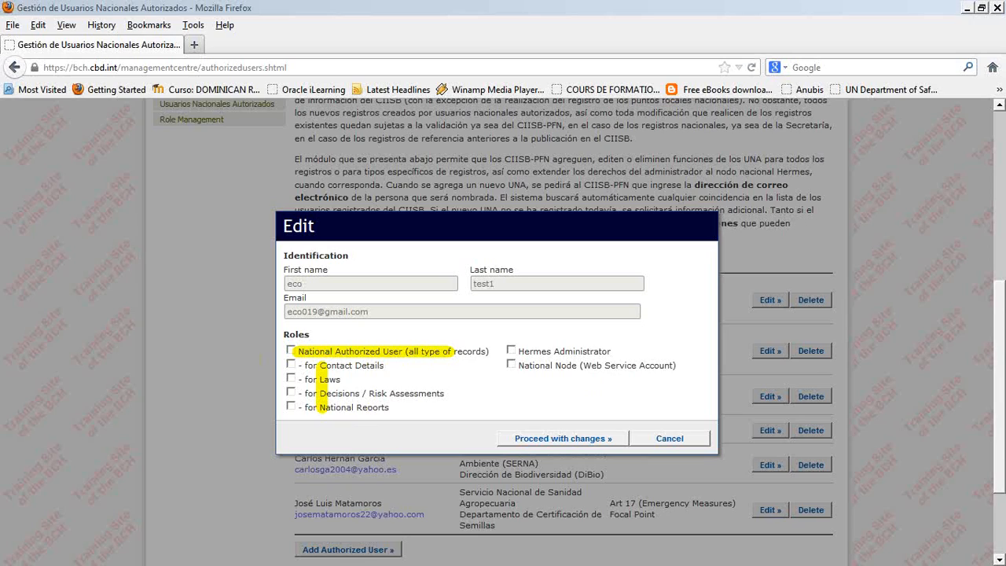
pyautogui.click(291, 378)
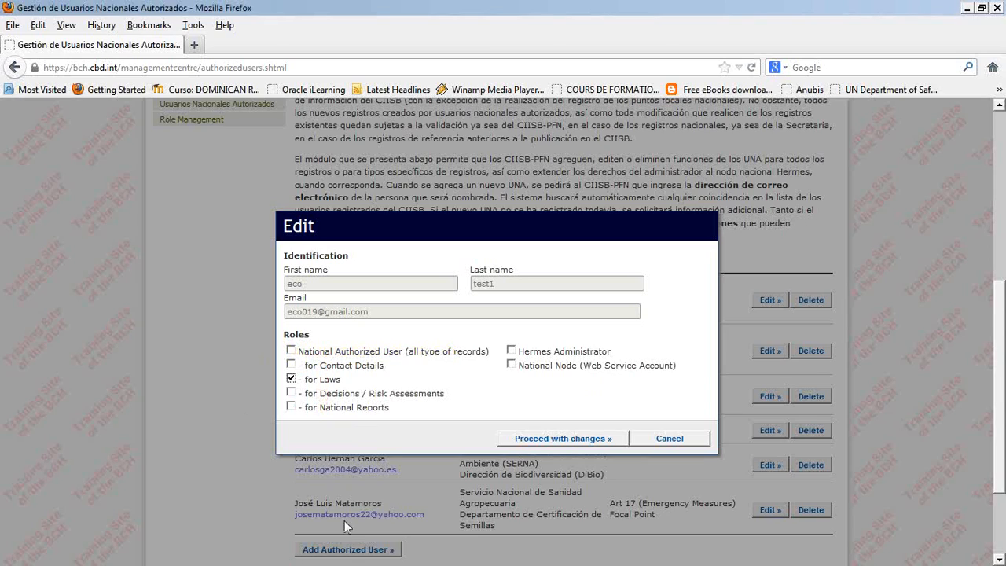
pyautogui.click(291, 407)
pyautogui.click(512, 351)
pyautogui.click(530, 442)
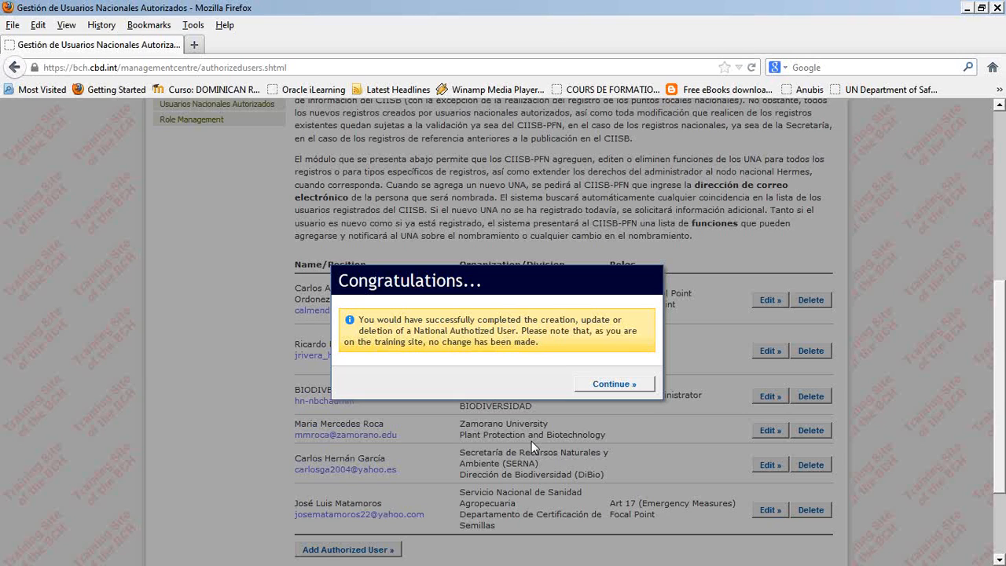
pyautogui.click(612, 386)
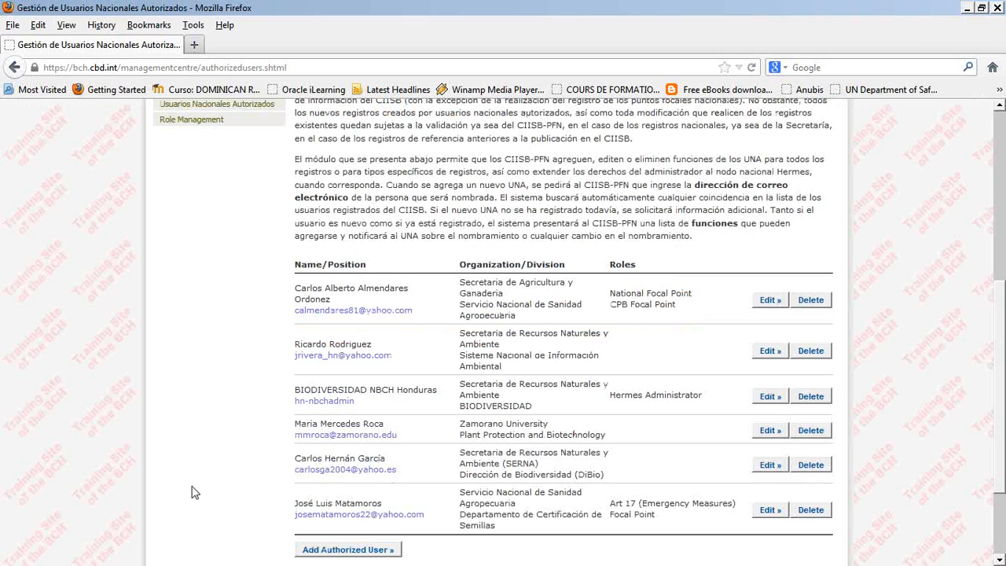
# - Try nominating a person without a BCH account by e-mail address as far as the identification and roles form, and cancel
pyautogui.scroll(-2, 195, 493)
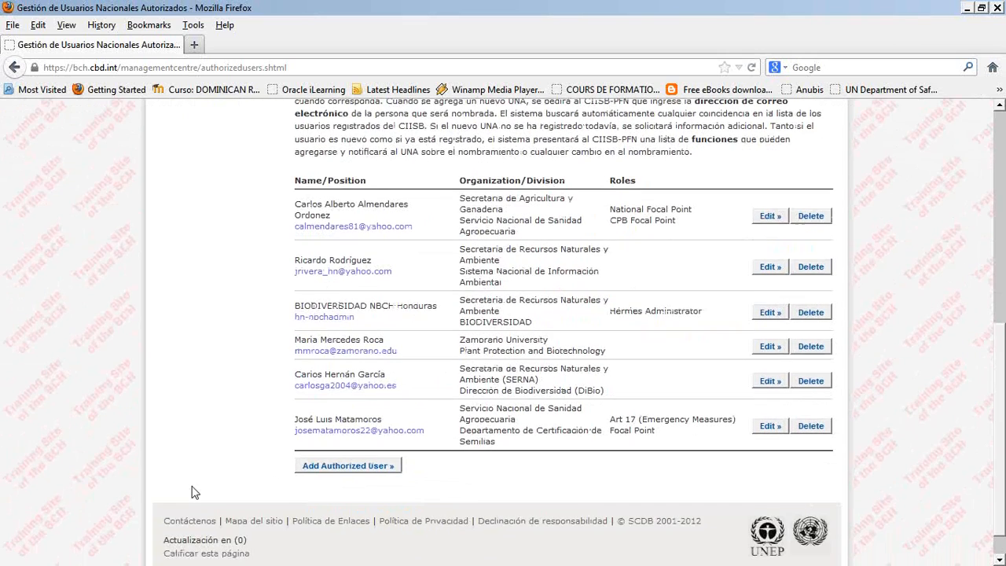
pyautogui.click(348, 470)
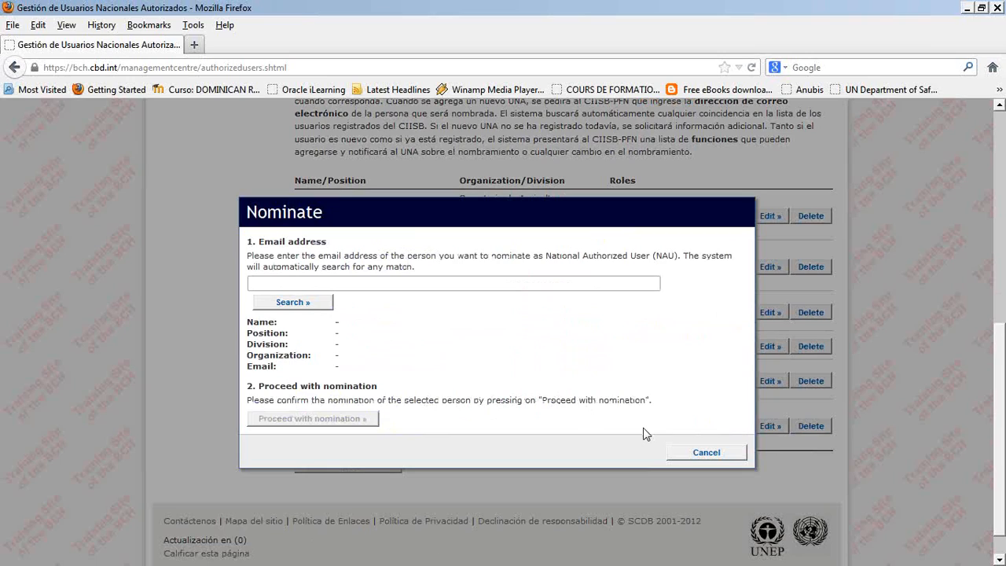
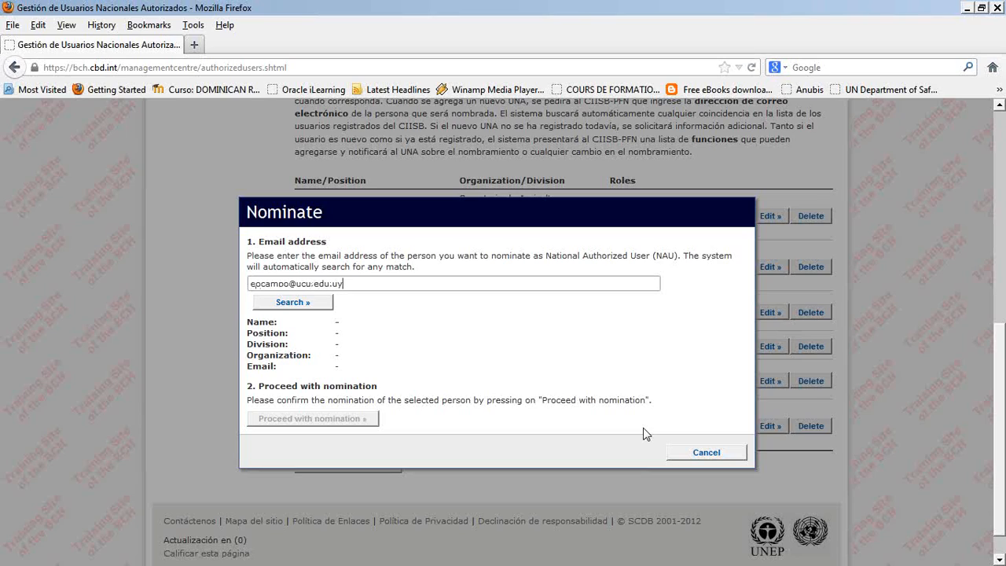
pyautogui.doubleClick(266, 284)
pyautogui.click(265, 303)
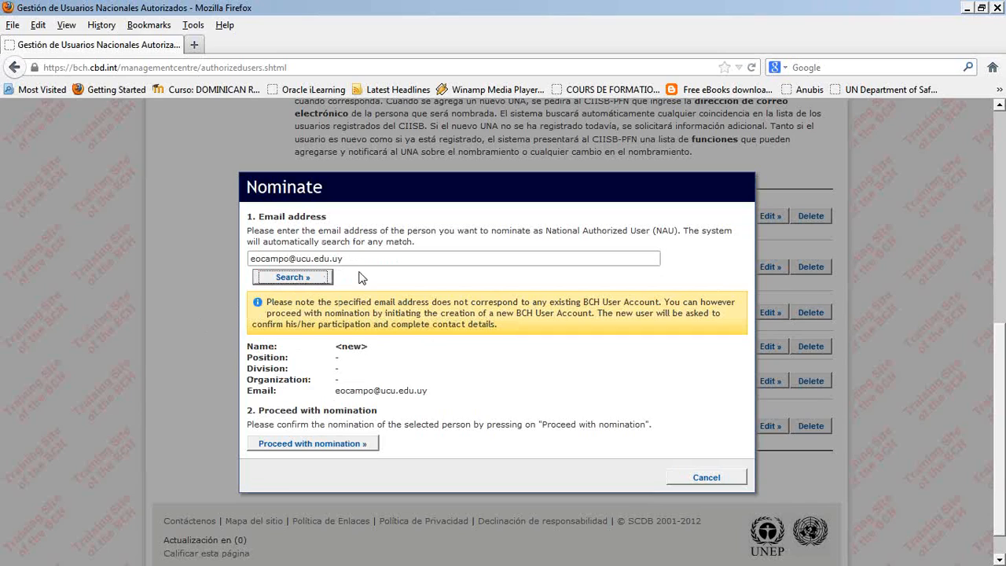
pyautogui.click(297, 446)
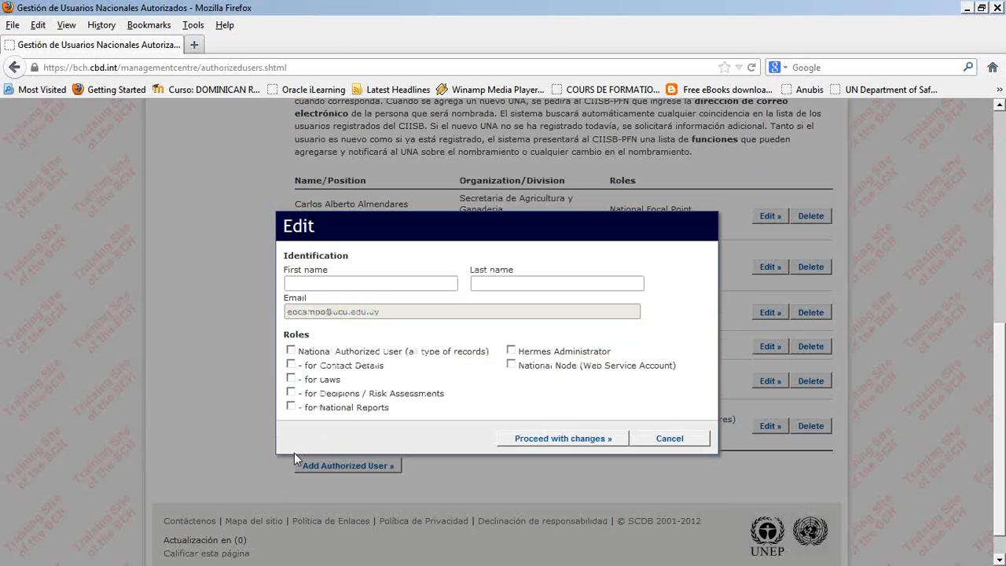
pyautogui.click(667, 439)
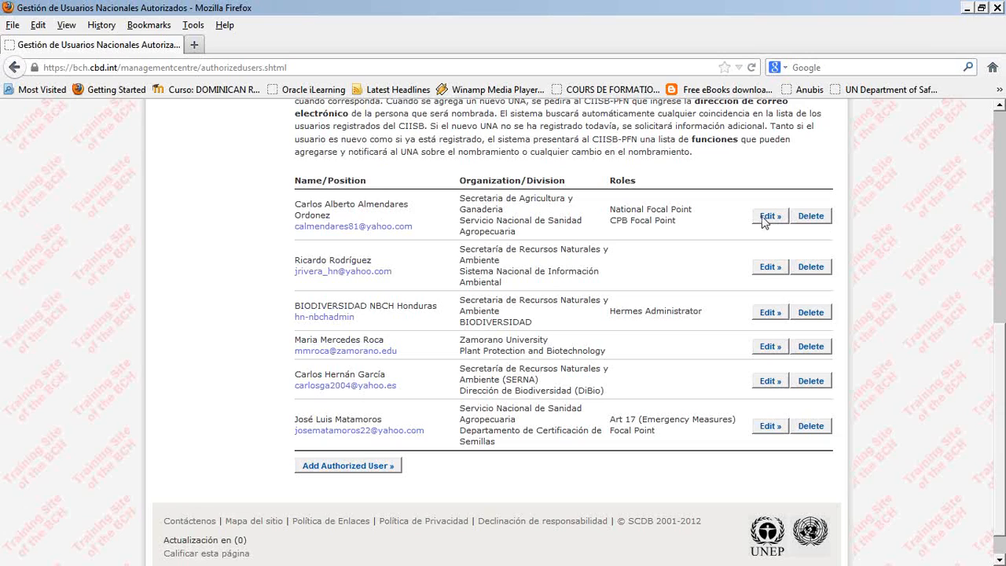
# - View the editable roles of the second authorized user in the list and close the form without changes
pyautogui.click(770, 268)
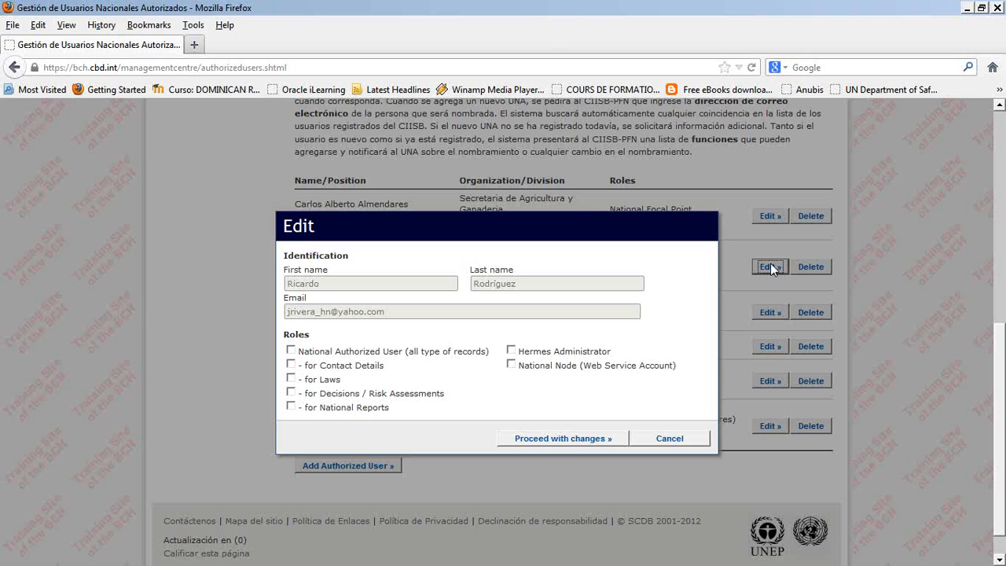
pyautogui.click(670, 438)
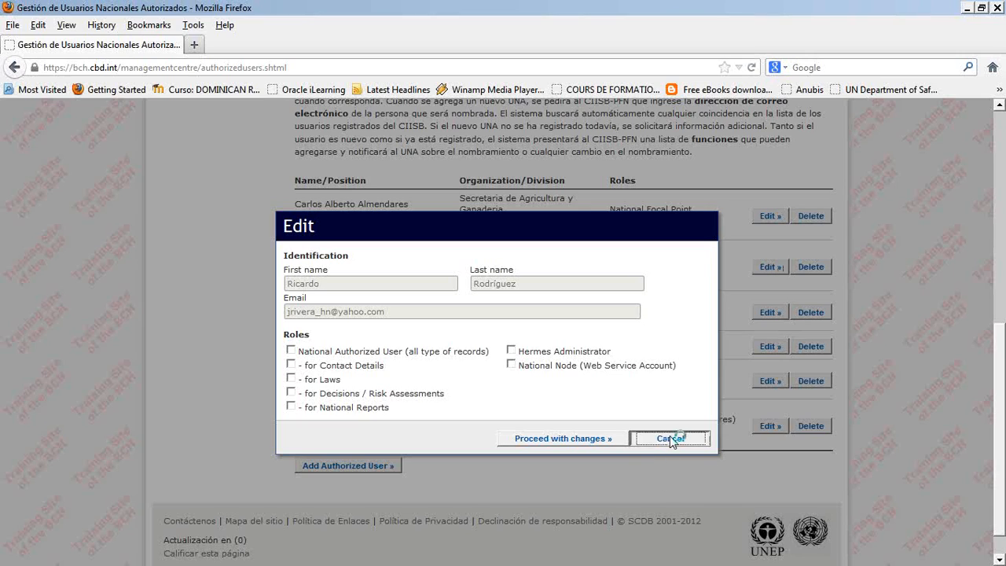
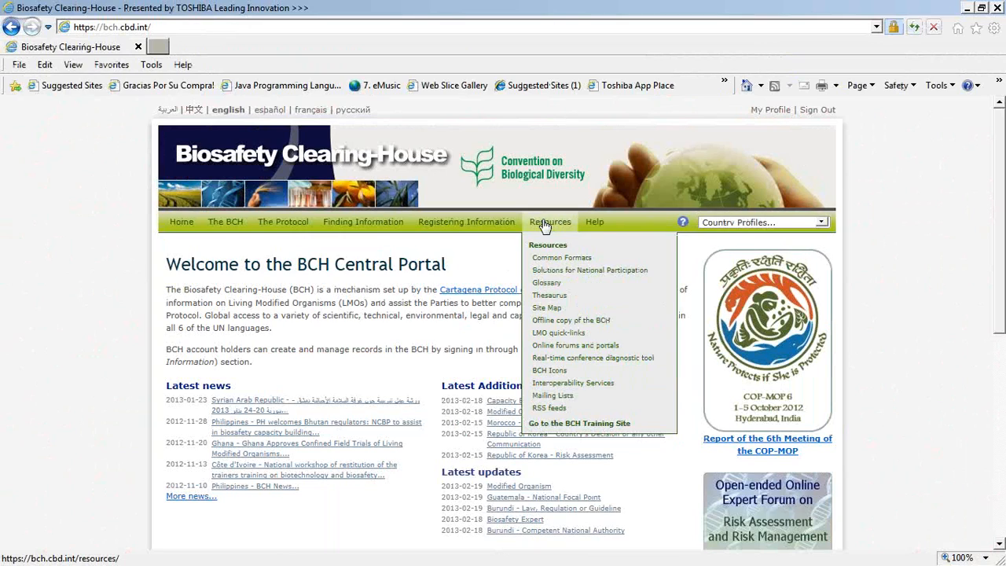
# - Switch the BCH portal to Spanish and open the CIISB Training Site page
pyautogui.click(267, 110)
pyautogui.moveTo(550, 224)
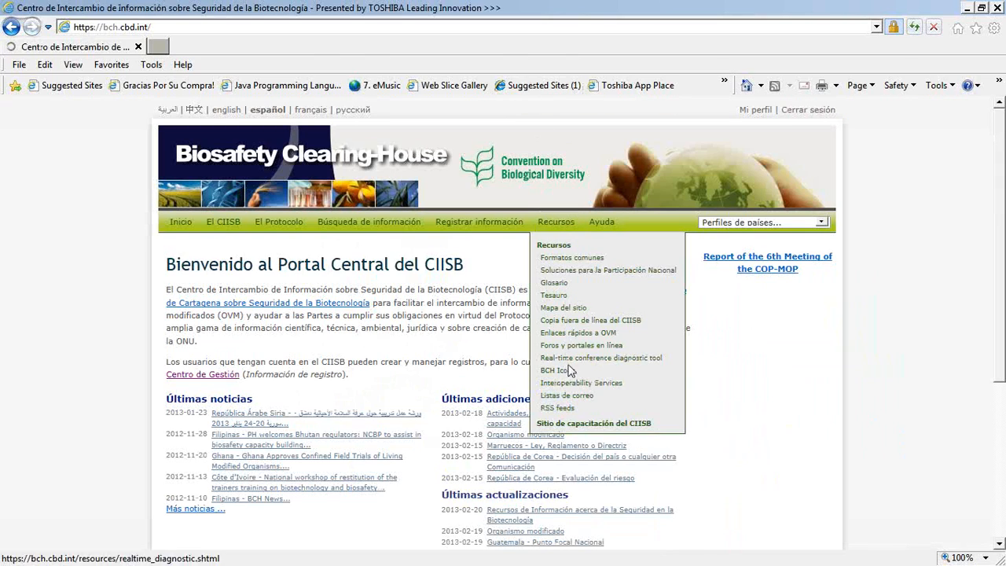
pyautogui.click(572, 426)
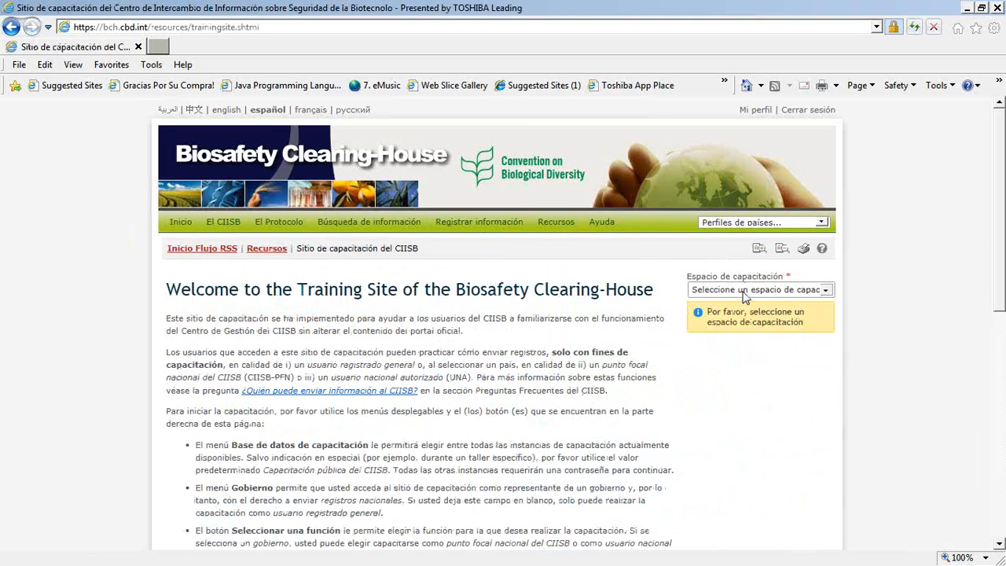
# - Enter the Public BCH Training space for Honduras in the National Authorized User role
pyautogui.click(744, 291)
pyautogui.click(824, 291)
pyautogui.click(825, 293)
pyautogui.press('Down')
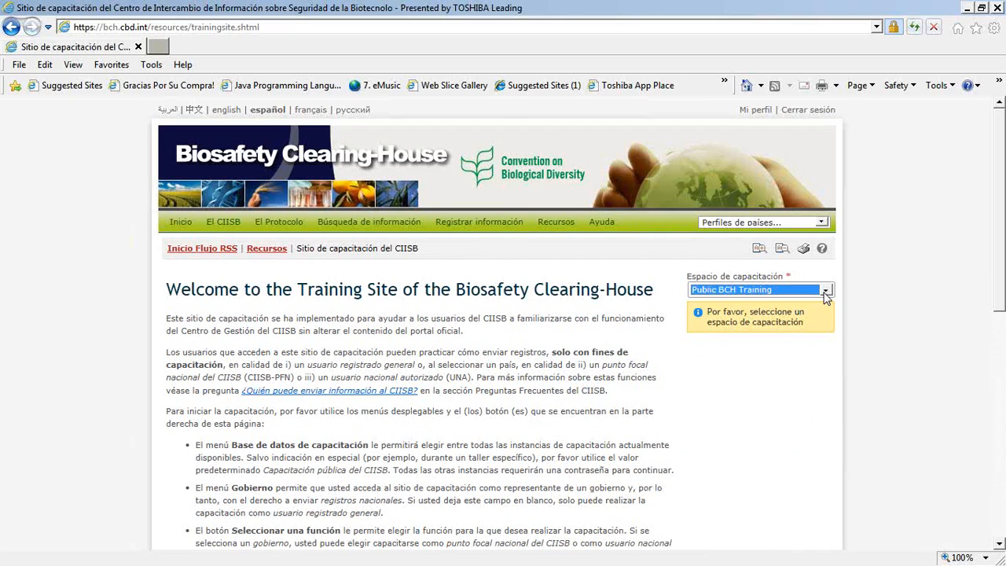
pyautogui.press('Tab')
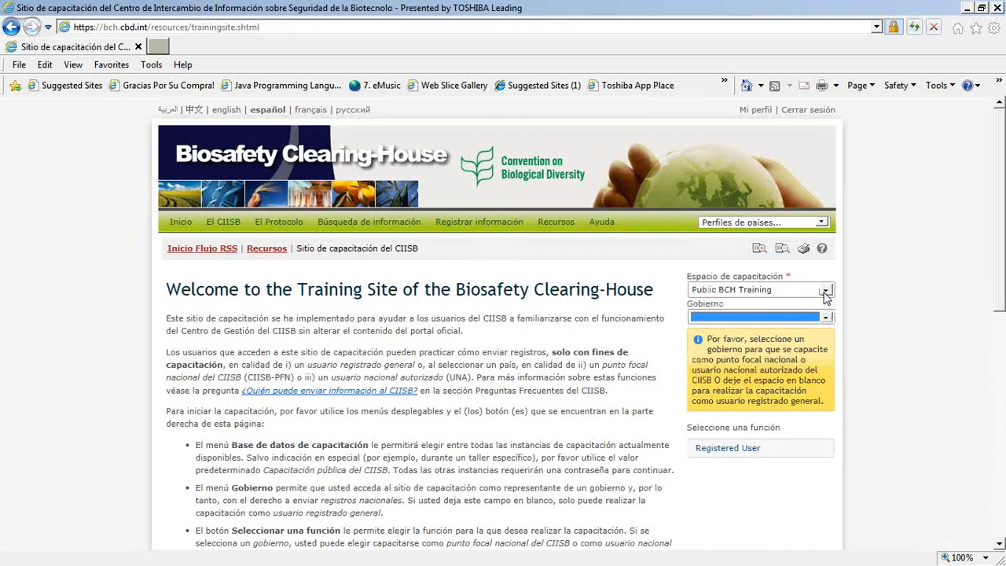
pyautogui.press('h')
pyautogui.press('o')
pyautogui.press('Tab')
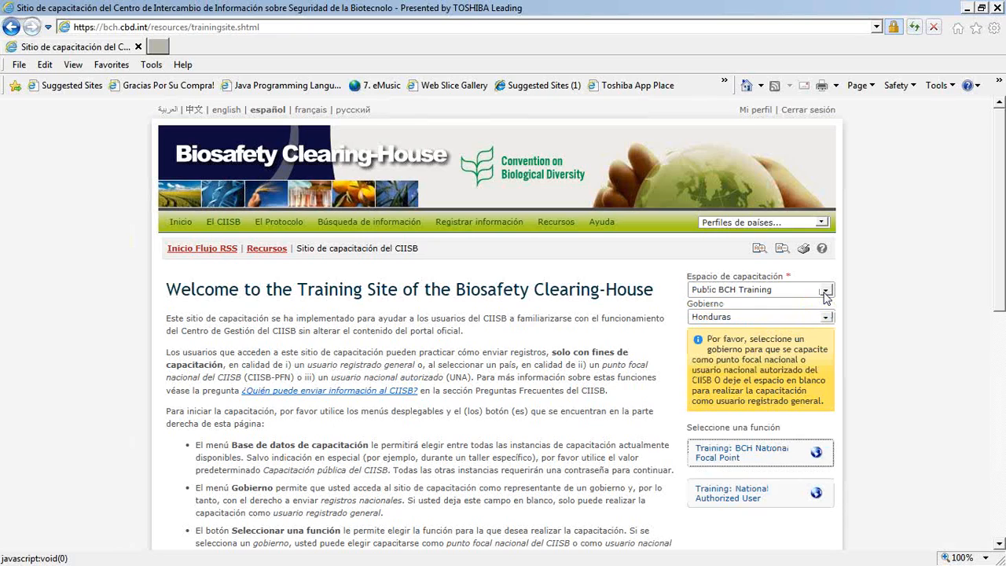
pyautogui.click(760, 497)
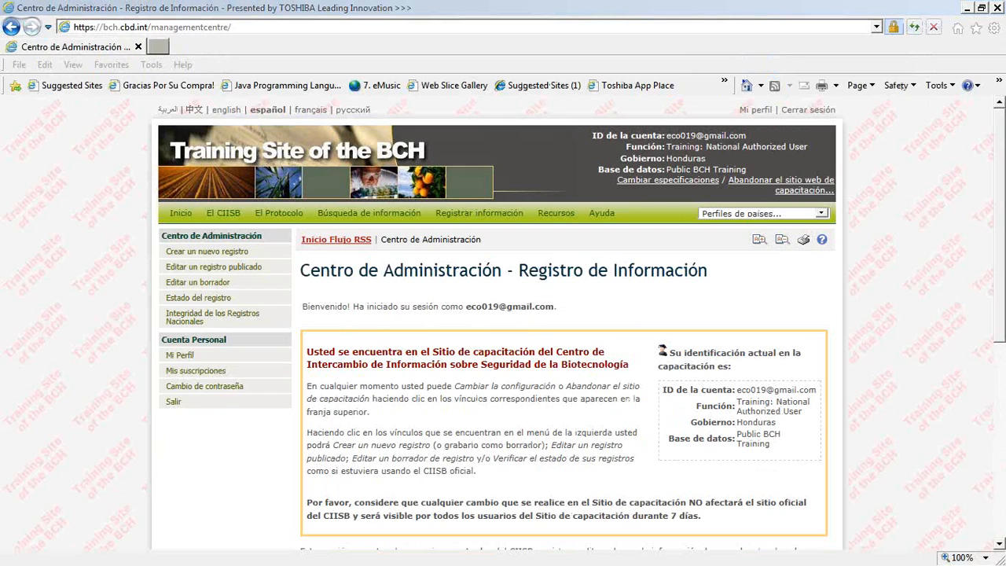
# - Start a new online national record using the common format for Autoridad Nacional Competente
pyautogui.moveTo(178, 236)
pyautogui.mouseDown()
pyautogui.moveTo(161, 250)
pyautogui.moveTo(193, 354)
pyautogui.moveTo(283, 315)
pyautogui.moveTo(184, 244)
pyautogui.mouseUp()
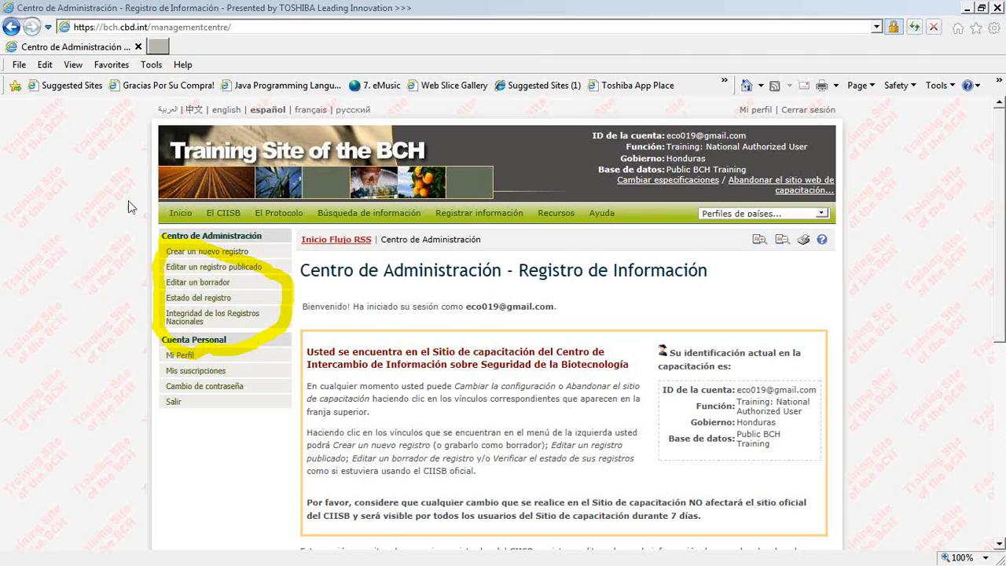
pyautogui.click(211, 254)
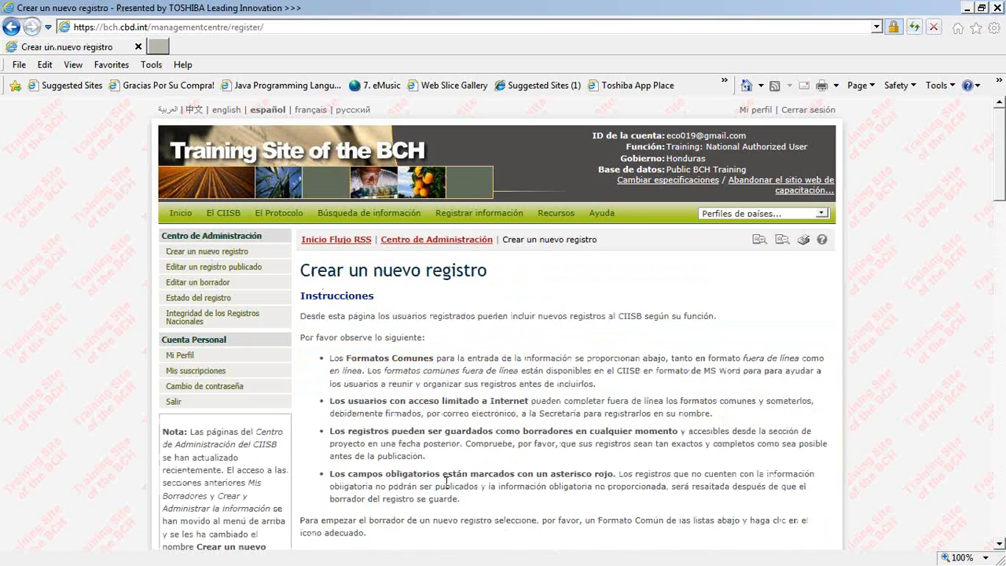
pyautogui.scroll(-5, 447, 481)
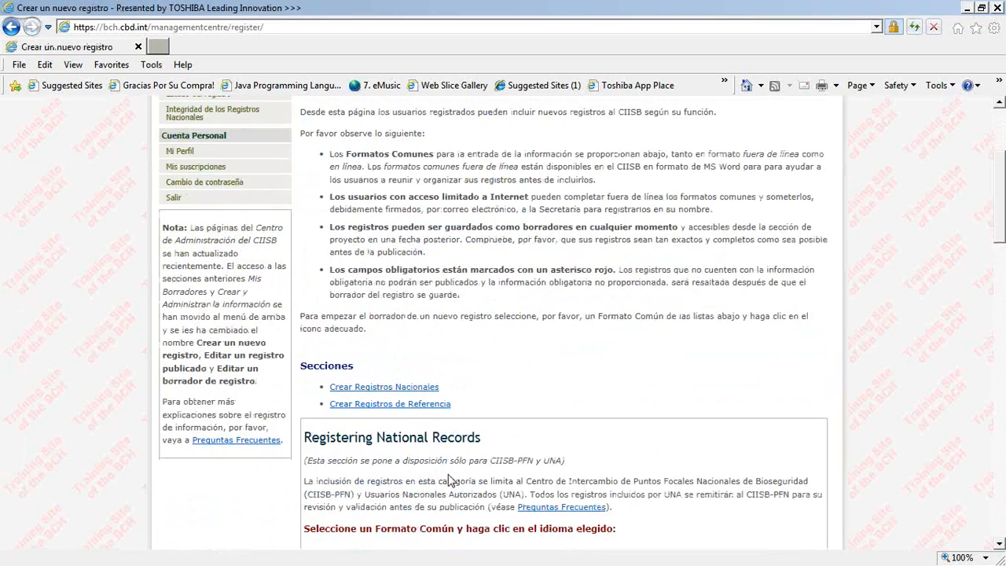
pyautogui.scroll(-5, 453, 473)
pyautogui.scroll(-5, 452, 474)
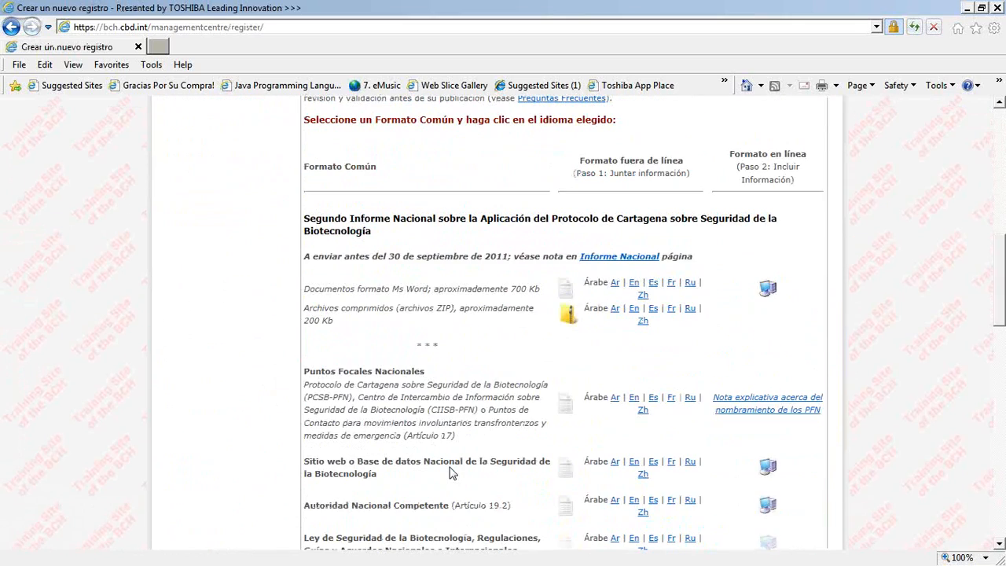
pyautogui.scroll(-2, 452, 473)
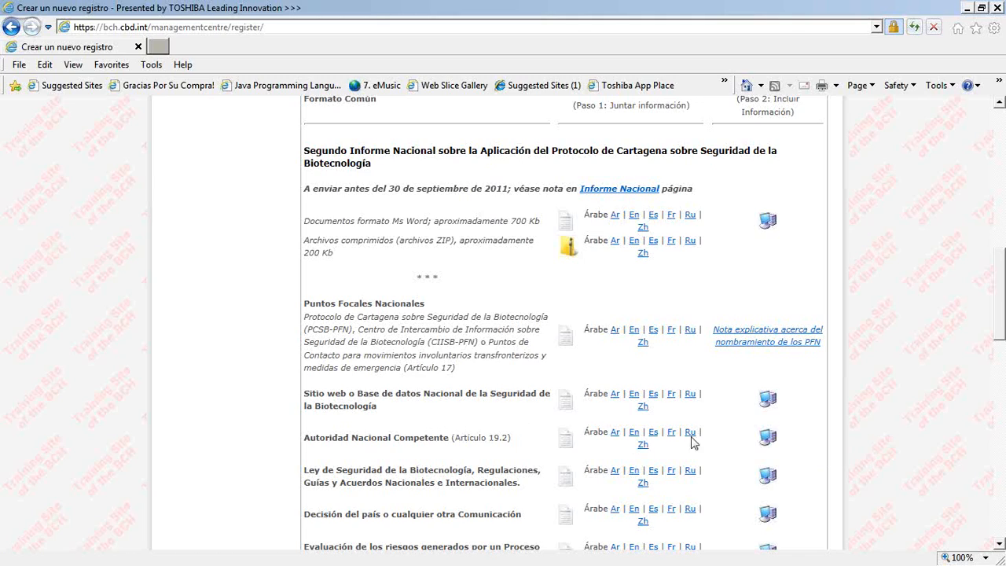
pyautogui.click(764, 439)
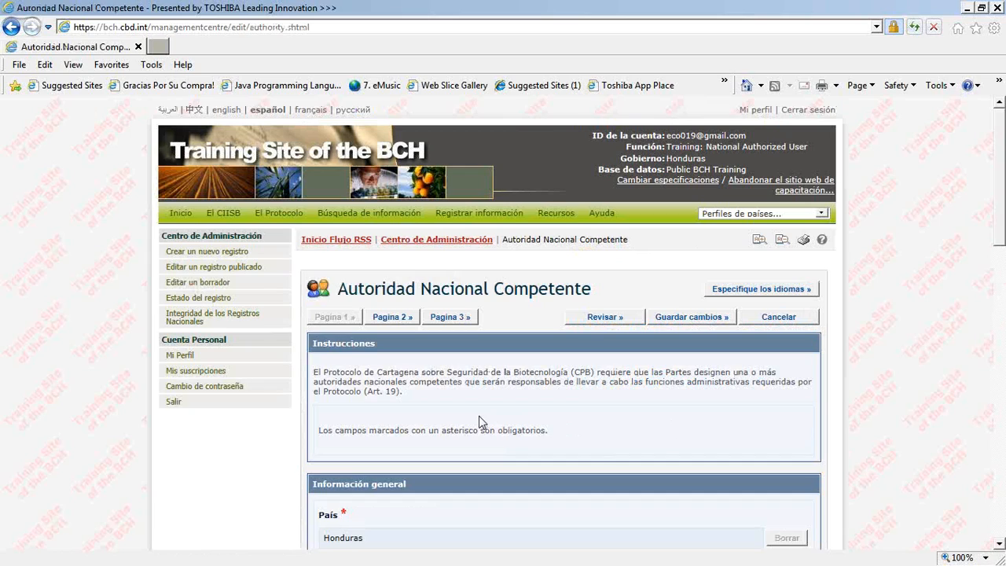
# - Enter Ministerio de Salud as the name of the competent national authority
pyautogui.scroll(-1, 613, 438)
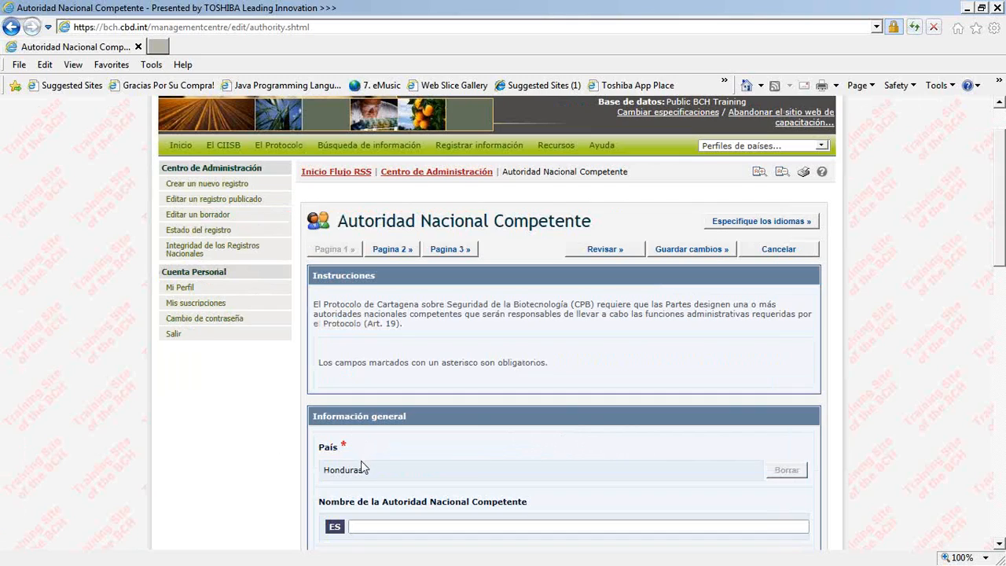
pyautogui.scroll(-2, 362, 472)
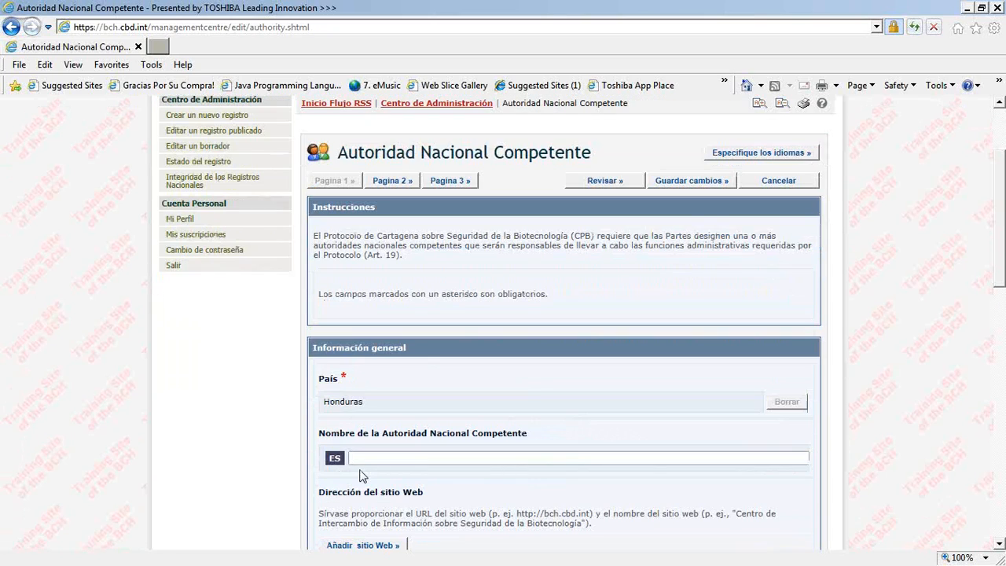
pyautogui.scroll(-2, 363, 476)
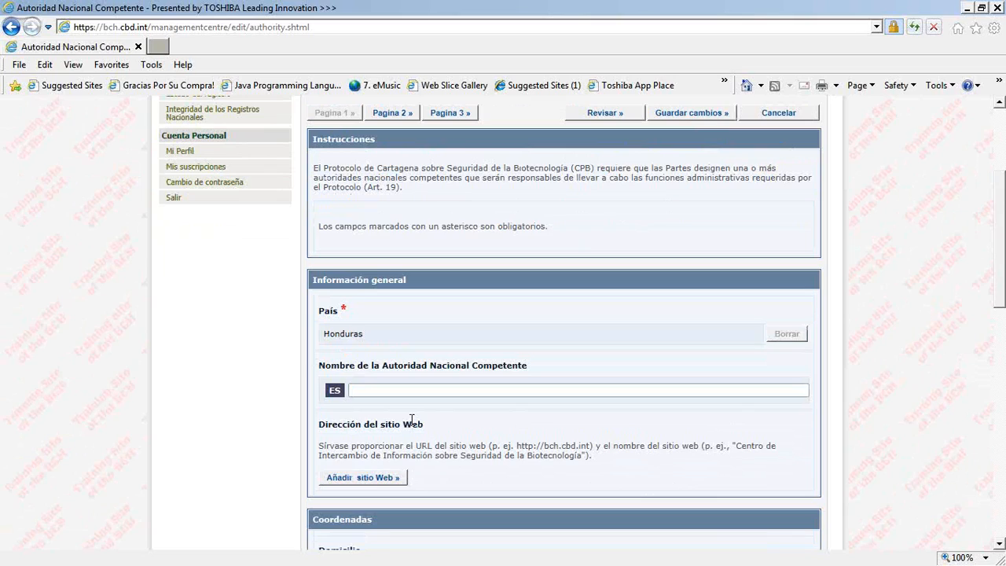
pyautogui.click(392, 389)
pyautogui.write('Ministerio de Salud')
# - Set the authority's city to Tegucigalpa and its country to Honduras in the contact details
pyautogui.scroll(-3, 392, 390)
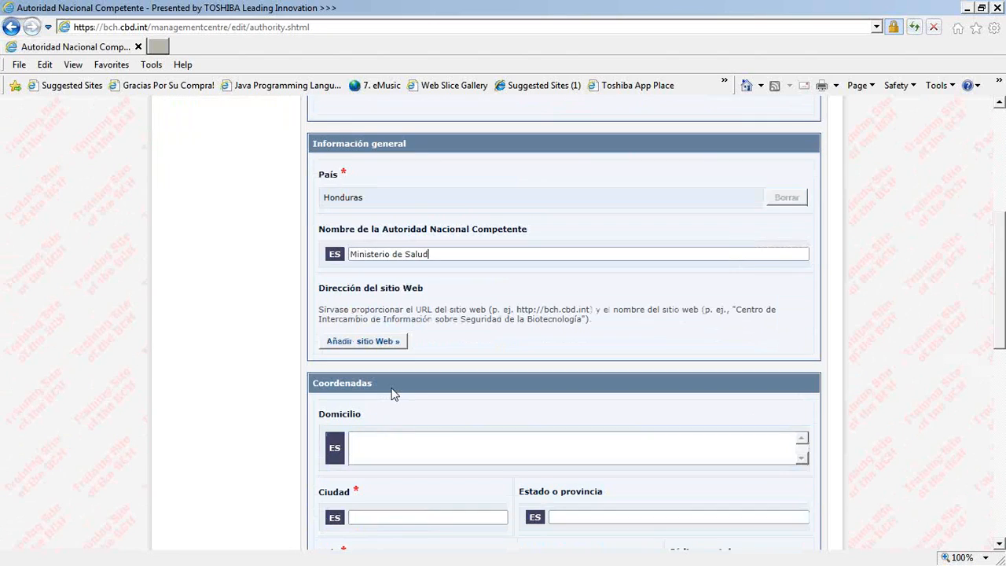
pyautogui.scroll(-1, 393, 390)
pyautogui.click(366, 448)
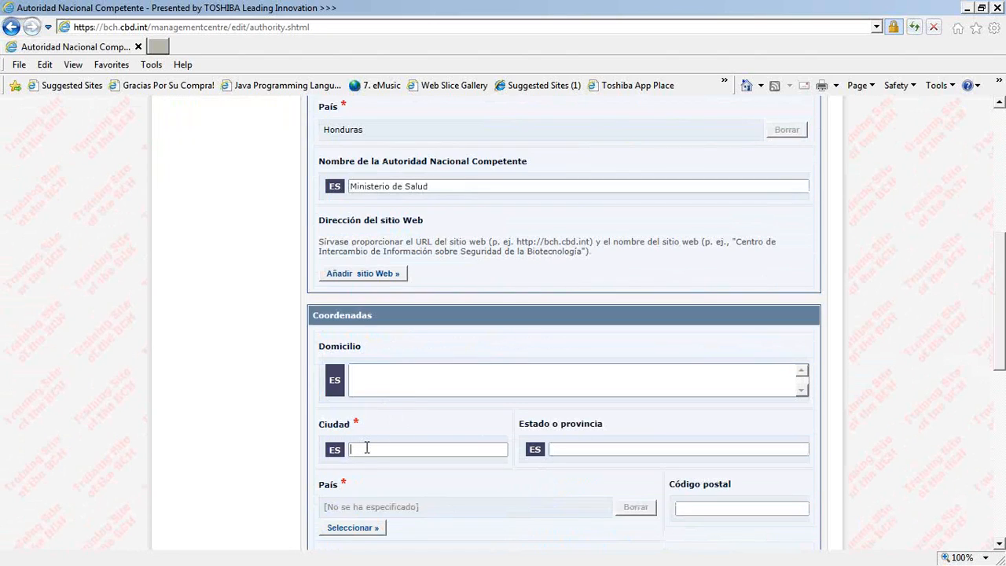
pyautogui.write('Tegucigalpa')
pyautogui.click(337, 529)
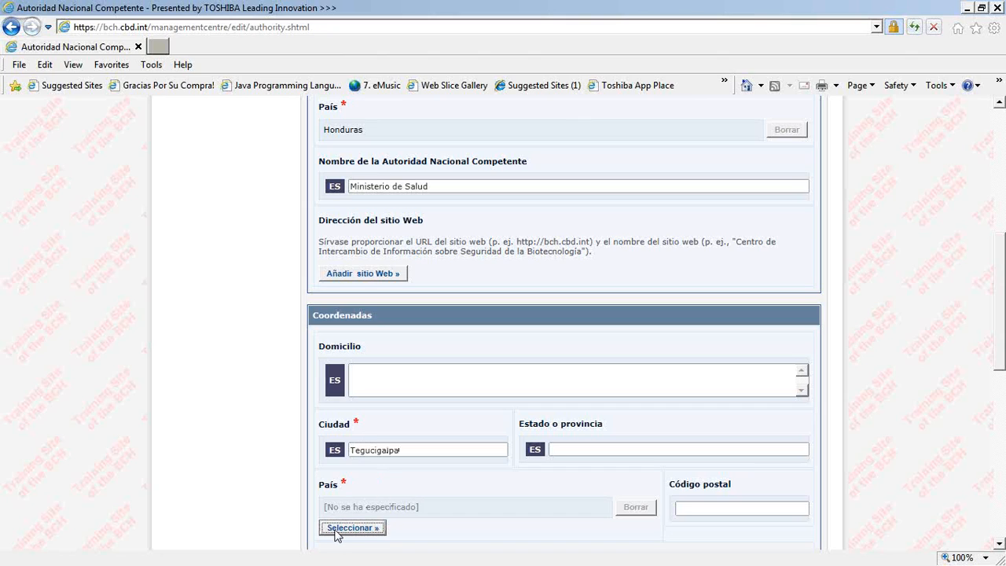
pyautogui.click(369, 496)
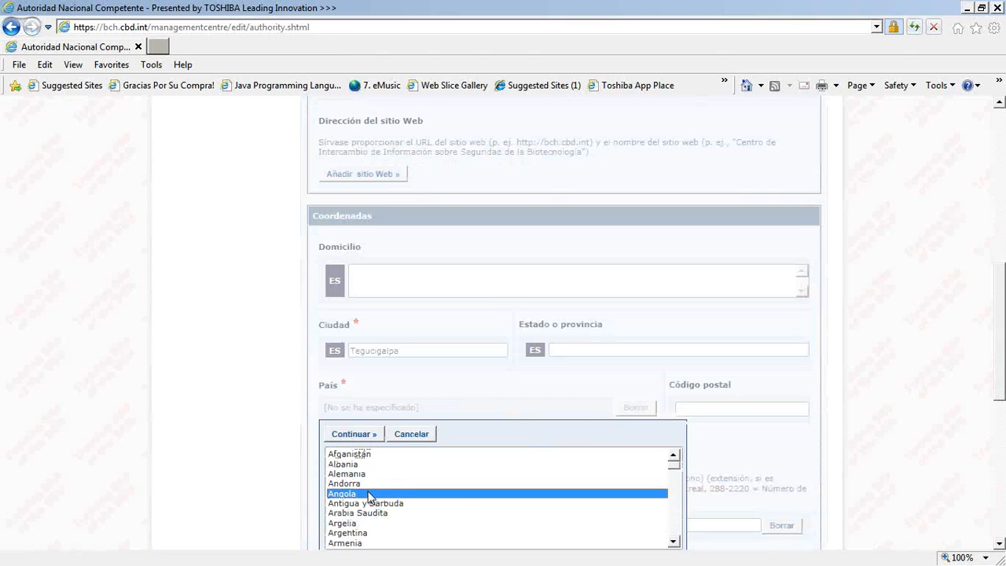
pyautogui.press('h')
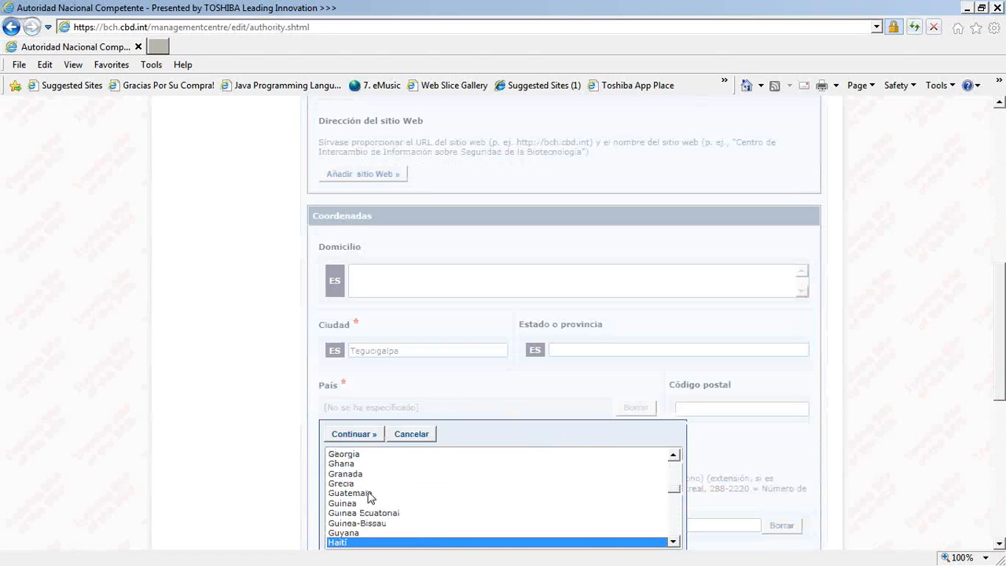
pyautogui.press('h')
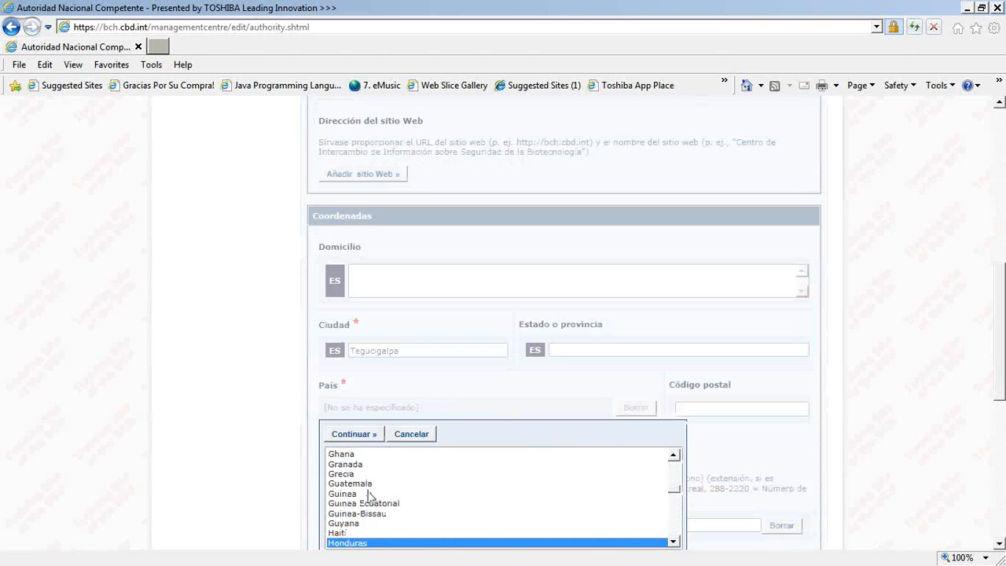
pyautogui.click(355, 433)
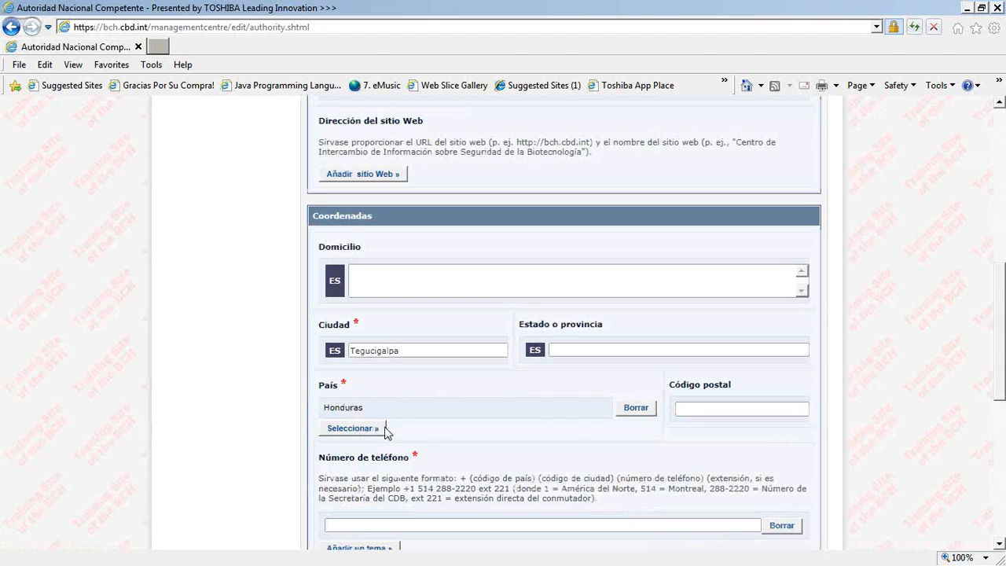
# - Fill in the authority's telephone number and e-mail address
pyautogui.scroll(-2, 468, 431)
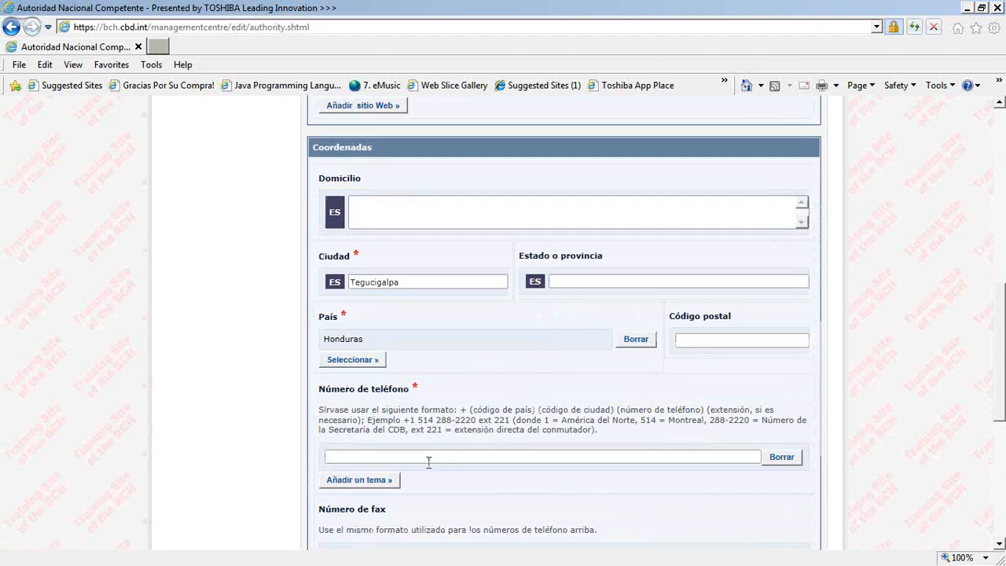
pyautogui.write('123456')
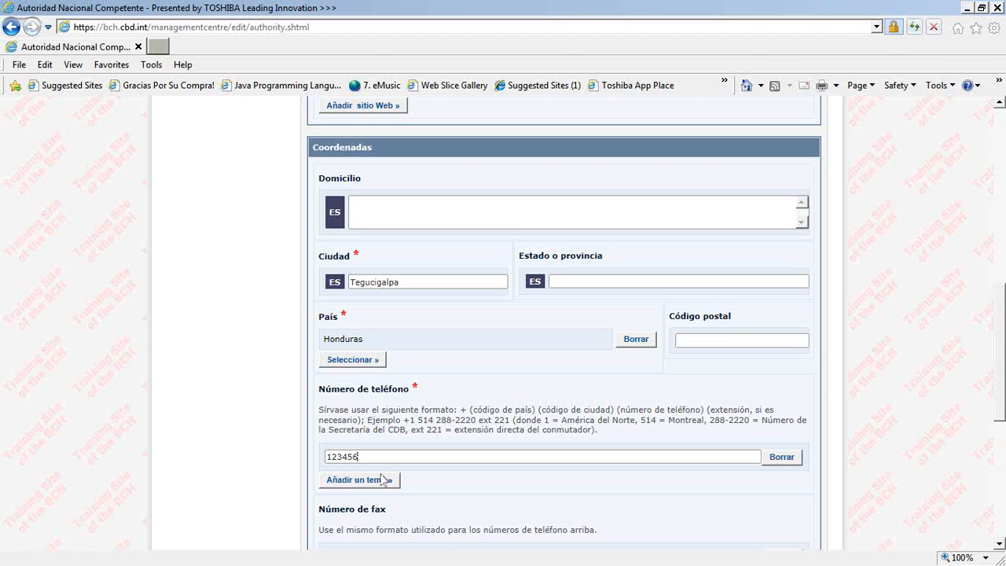
pyautogui.scroll(-5, 267, 470)
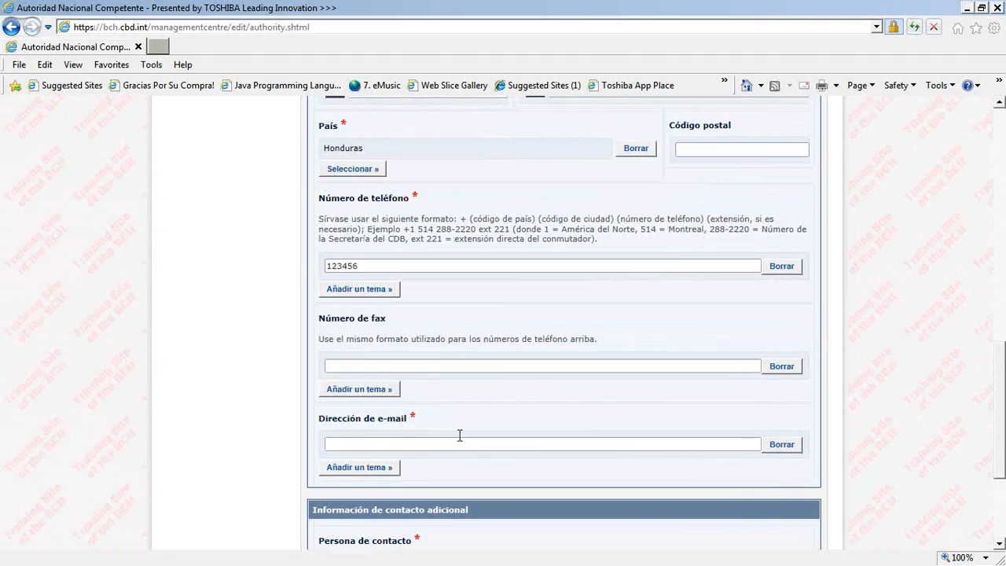
pyautogui.scroll(10, 460, 434)
pyautogui.scroll(-11, 468, 416)
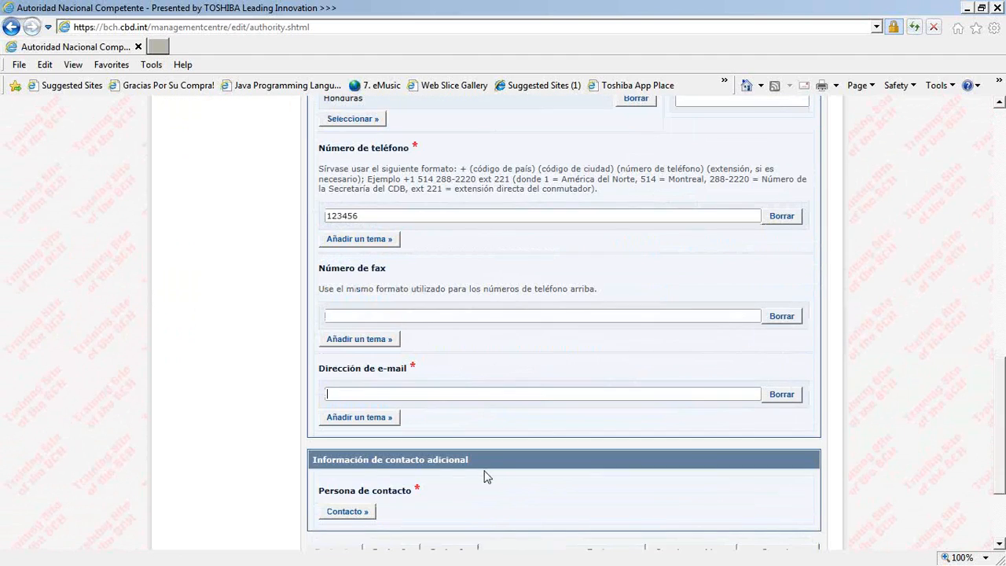
# - Assign the first existing contact record in the list as the authority's contact person
pyautogui.click(336, 519)
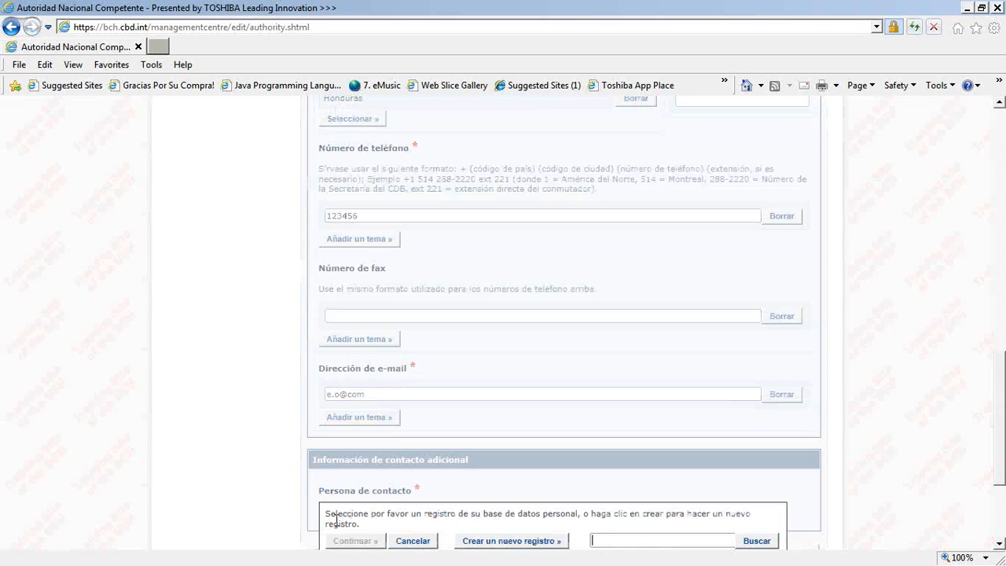
pyautogui.scroll(-2, 240, 498)
pyautogui.scroll(-1, 240, 498)
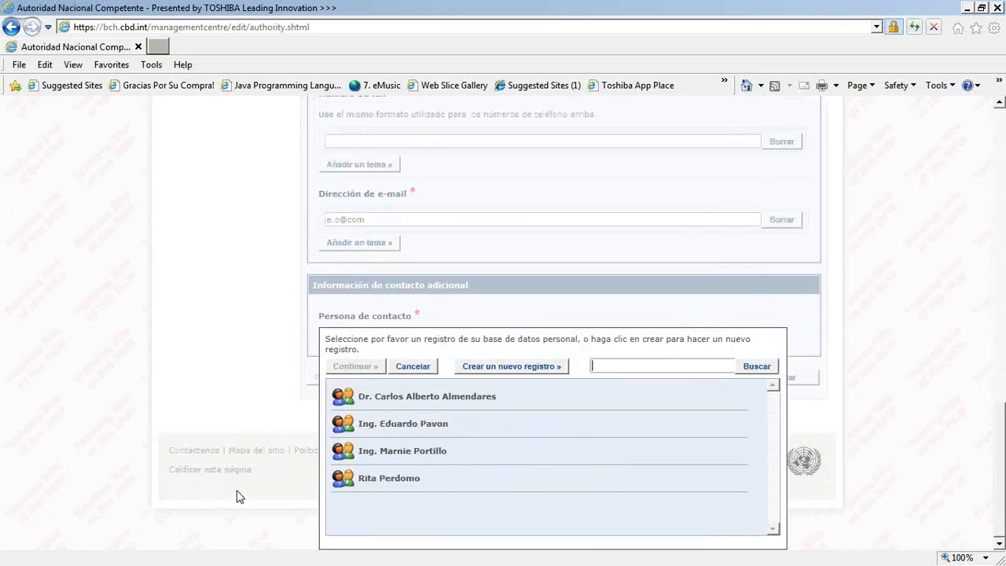
pyautogui.click(396, 401)
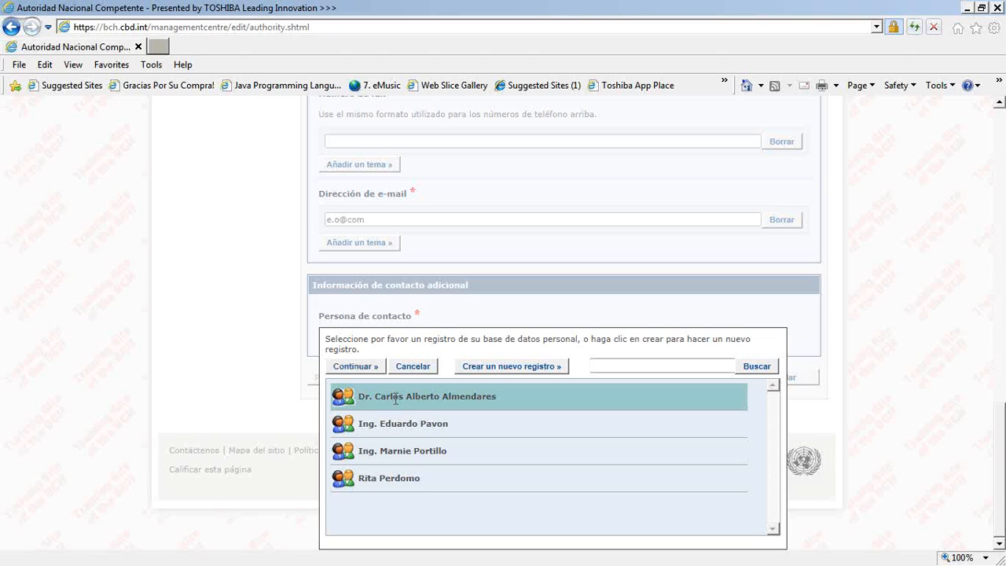
pyautogui.click(354, 368)
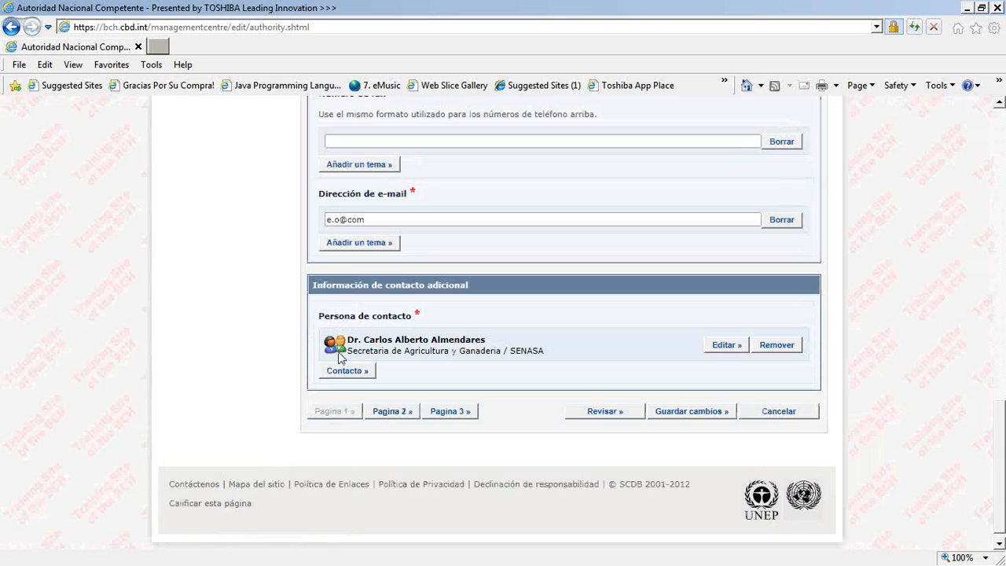
# - Review the record for errors and correct the authority's e-mail address
pyautogui.click(595, 419)
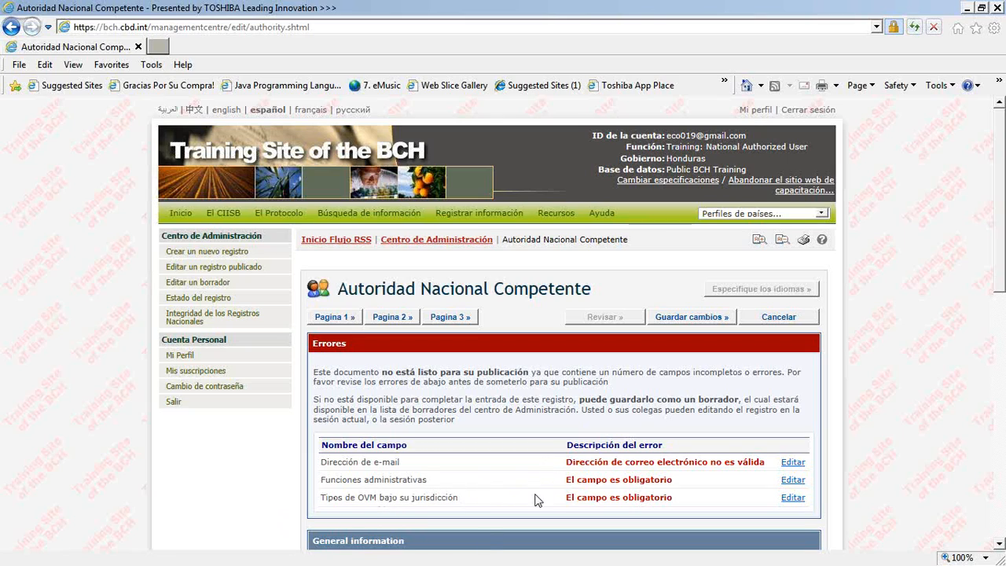
pyautogui.click(795, 464)
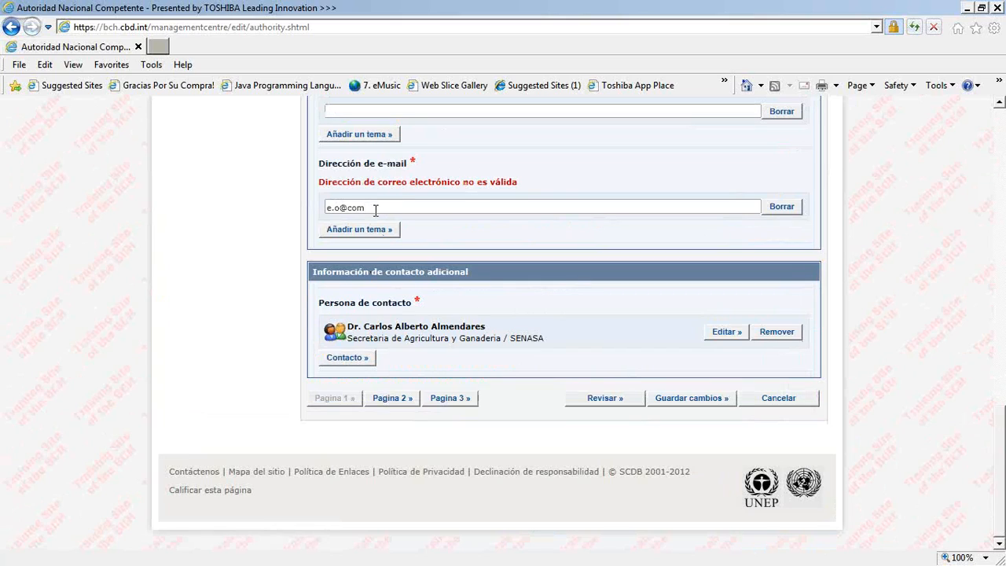
pyautogui.press('BackSpace')
pyautogui.press('BackSpace')
pyautogui.press('BackSpace')
pyautogui.write('a.com')
# - On page 2, select all administrative functions under the Cartagena Protocol and all types of organisms under the authority's jurisdiction
pyautogui.click(389, 399)
pyautogui.scroll(-2, 542, 428)
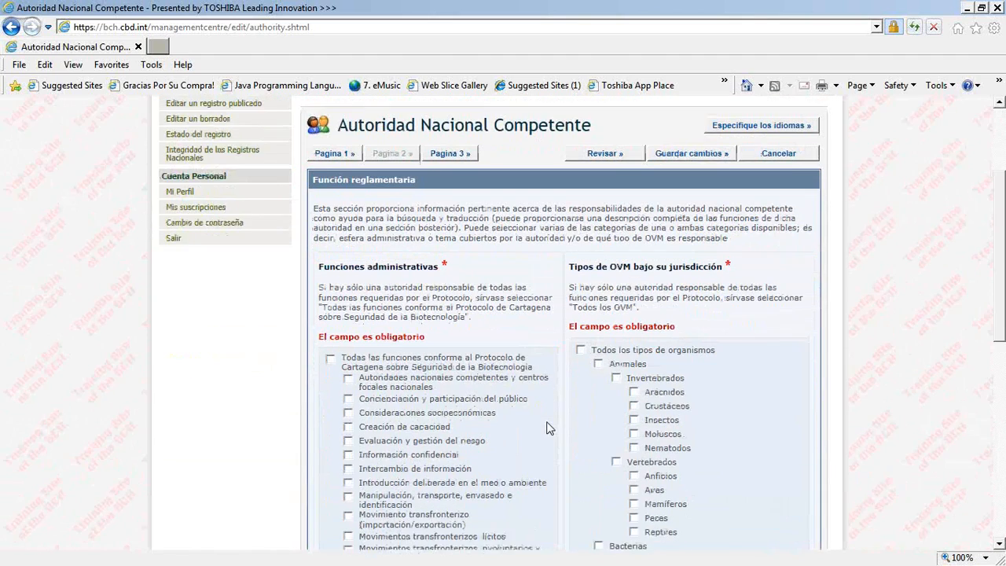
pyautogui.scroll(-2, 548, 428)
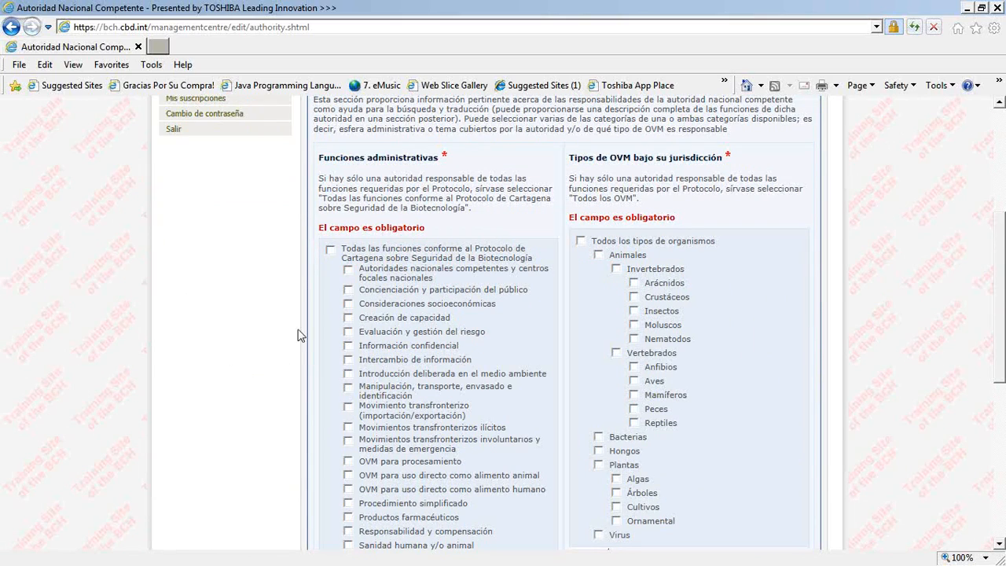
pyautogui.click(331, 250)
pyautogui.click(581, 241)
pyautogui.scroll(-3, 706, 341)
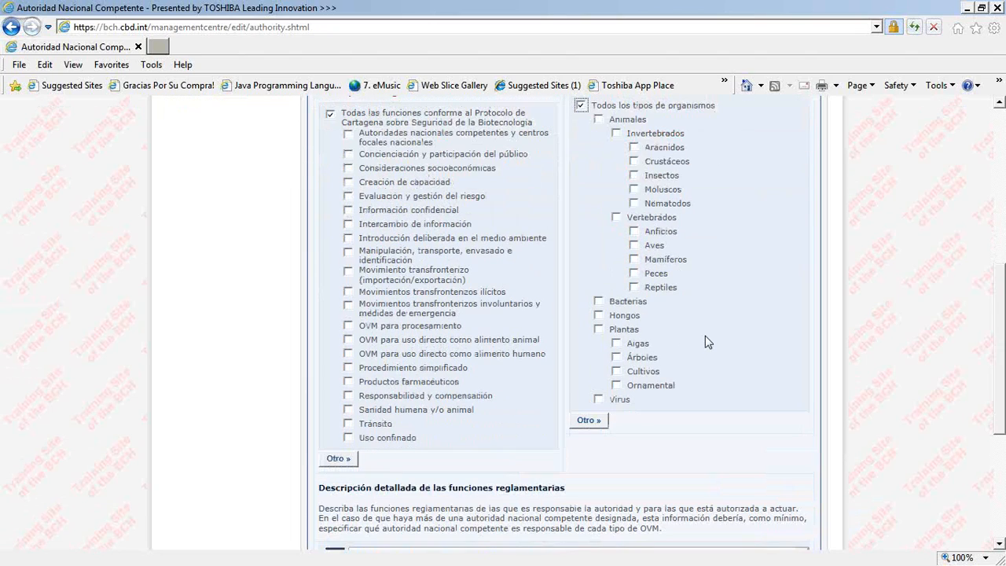
# - Submit the completed competent authority record for publication
pyautogui.scroll(-6, 707, 334)
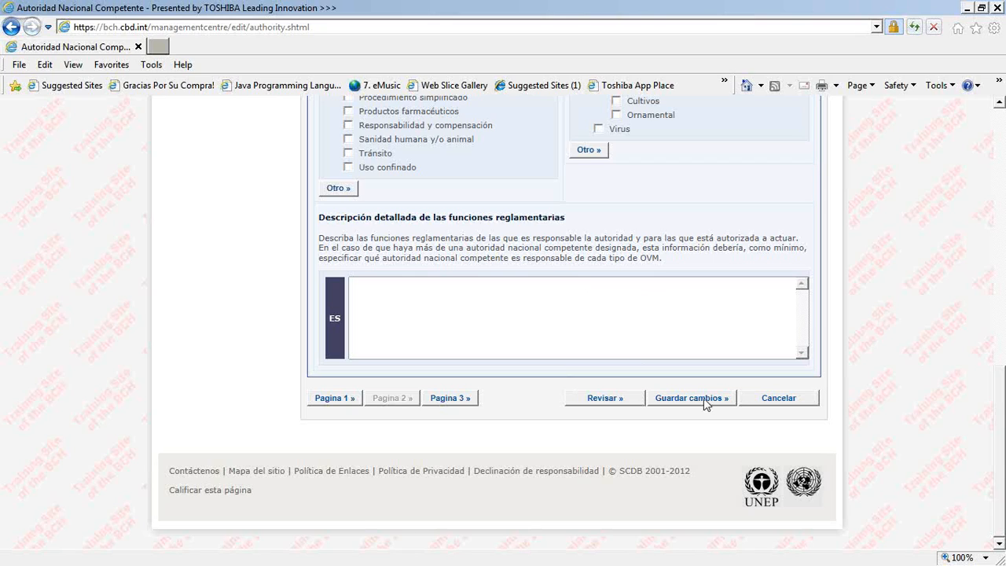
pyautogui.click(692, 399)
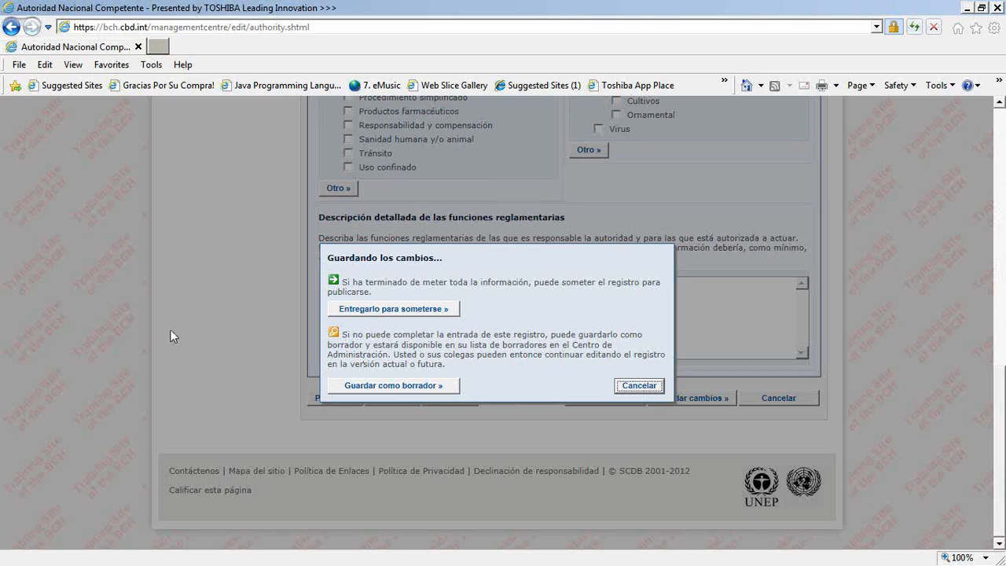
pyautogui.click(379, 310)
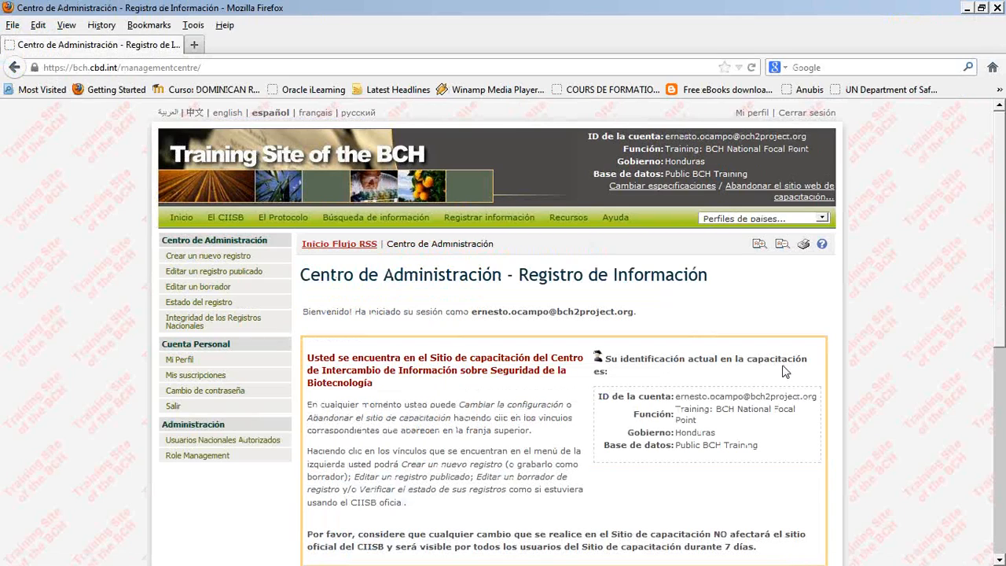
# - Switch to the National Focal Point's session in Firefox and open the pending Ministerio de Salud authority record from the records awaiting validation
pyautogui.click(226, 246)
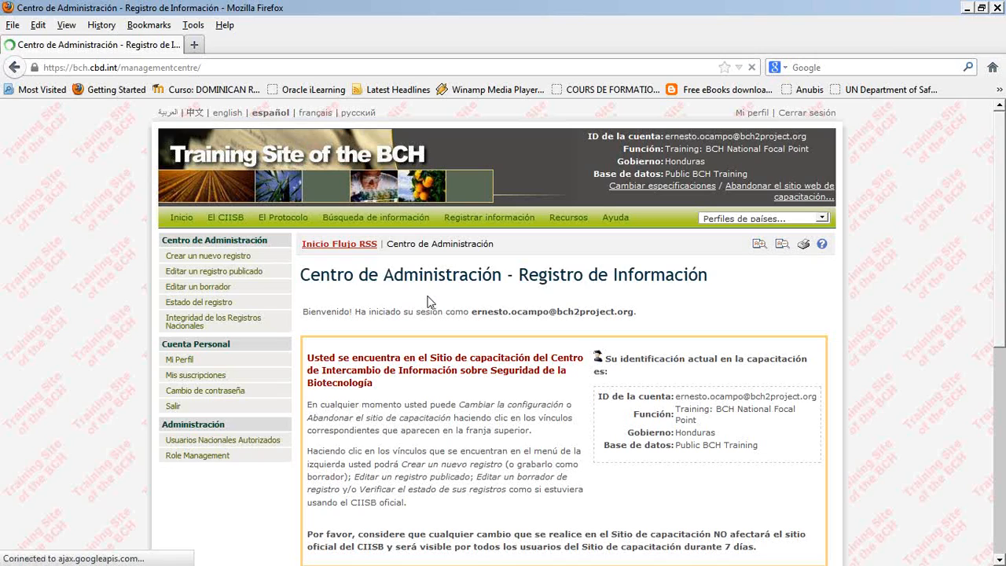
pyautogui.moveTo(380, 219)
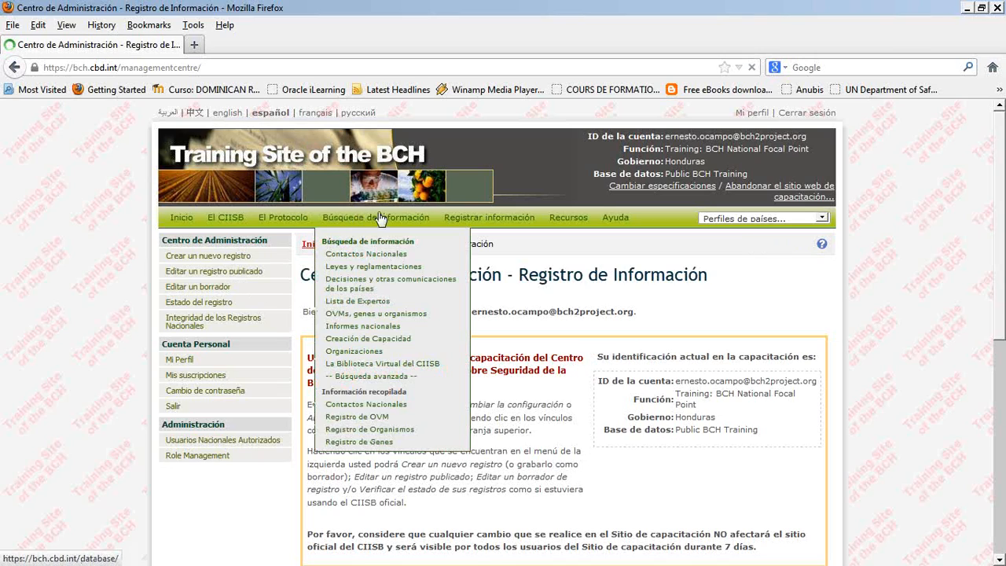
pyautogui.click(460, 224)
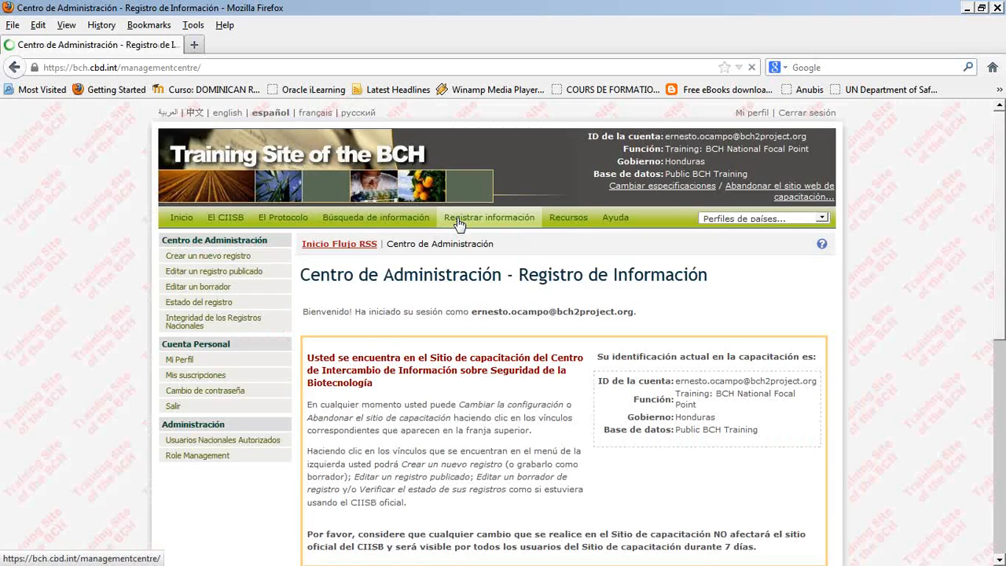
pyautogui.scroll(-8, 570, 436)
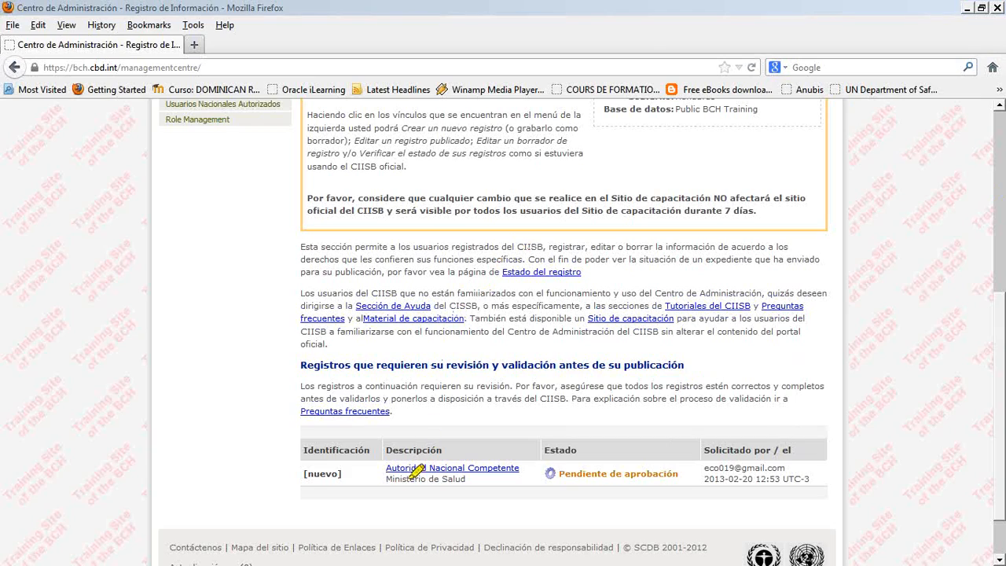
pyautogui.moveTo(297, 470); pyautogui.dragTo(681, 469)
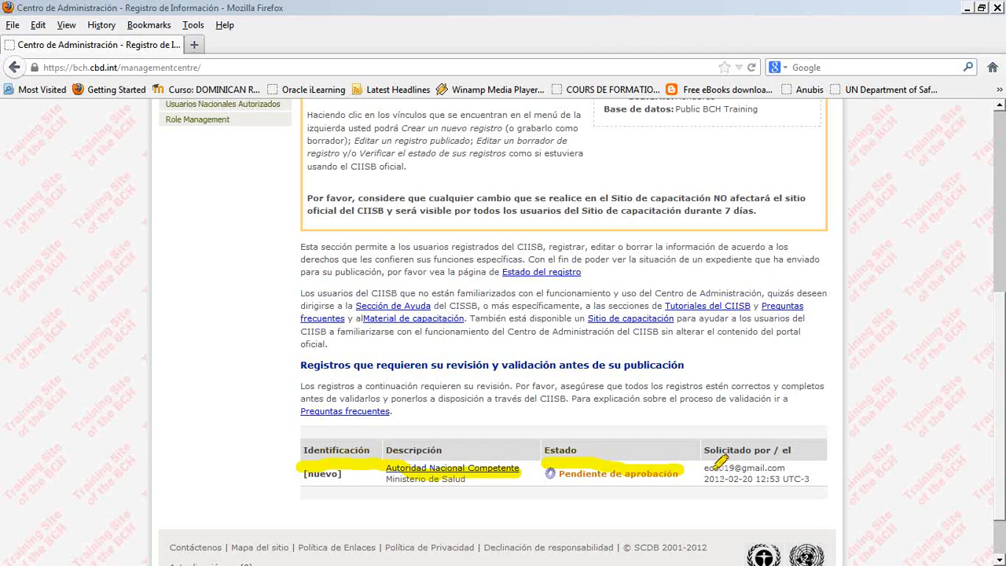
pyautogui.moveTo(706, 468); pyautogui.dragTo(787, 469)
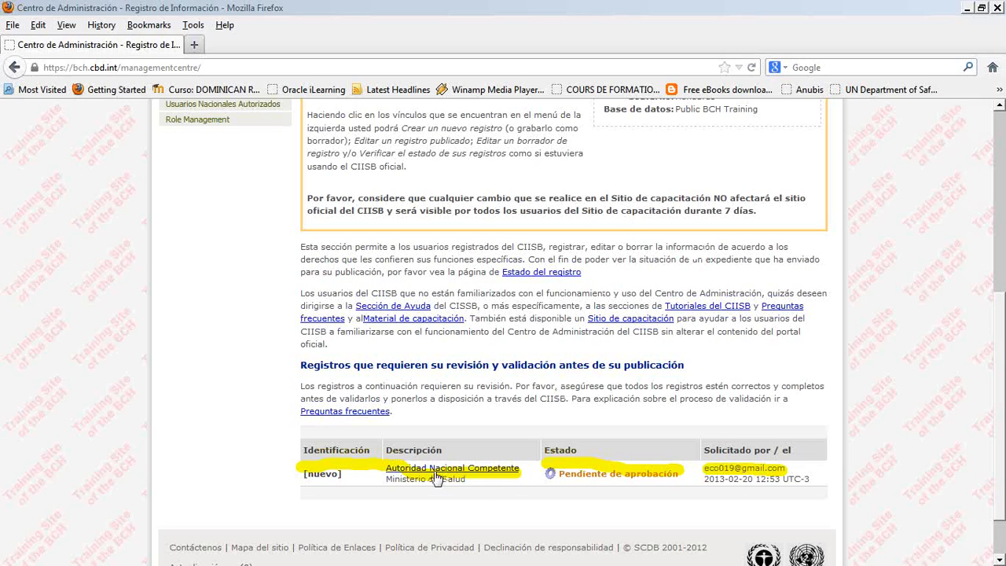
pyautogui.press('Escape')
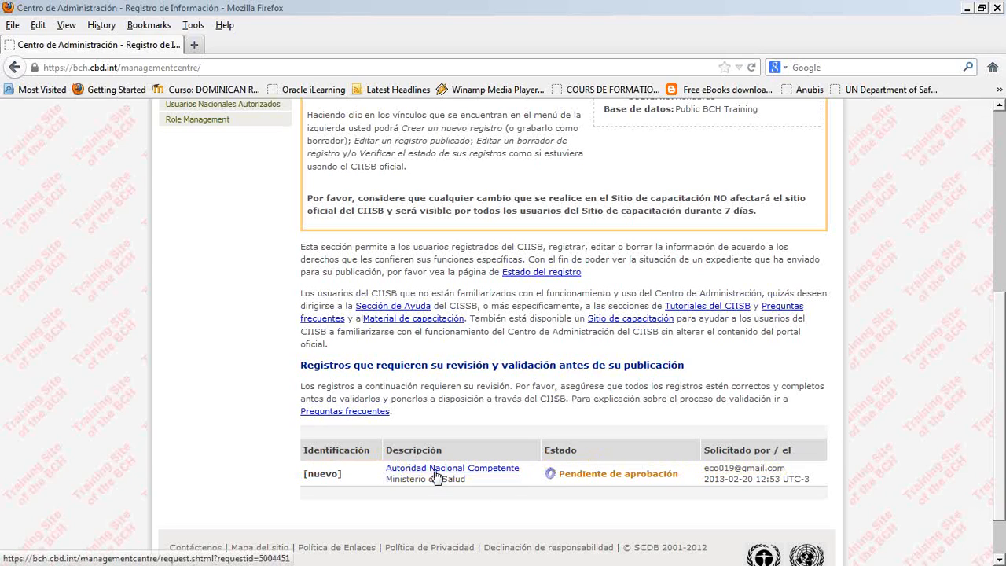
pyautogui.click(437, 472)
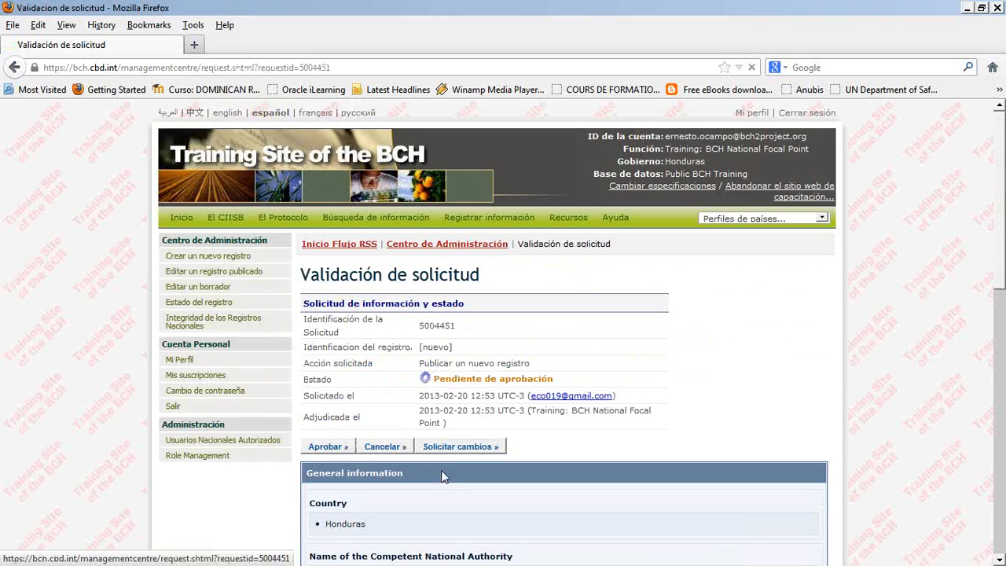
# - Examine the options to approve, cancel or request changes to the pending publication request
pyautogui.scroll(-2, 441, 475)
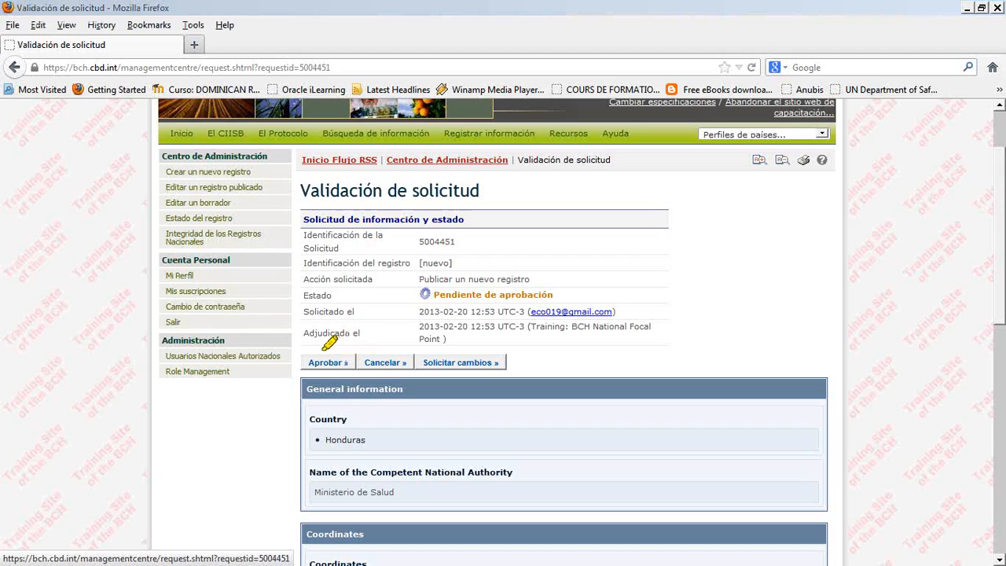
pyautogui.moveTo(323, 346)
pyautogui.mouseDown()
pyautogui.moveTo(337, 374)
pyautogui.moveTo(366, 340)
pyautogui.moveTo(322, 344)
pyautogui.mouseUp()
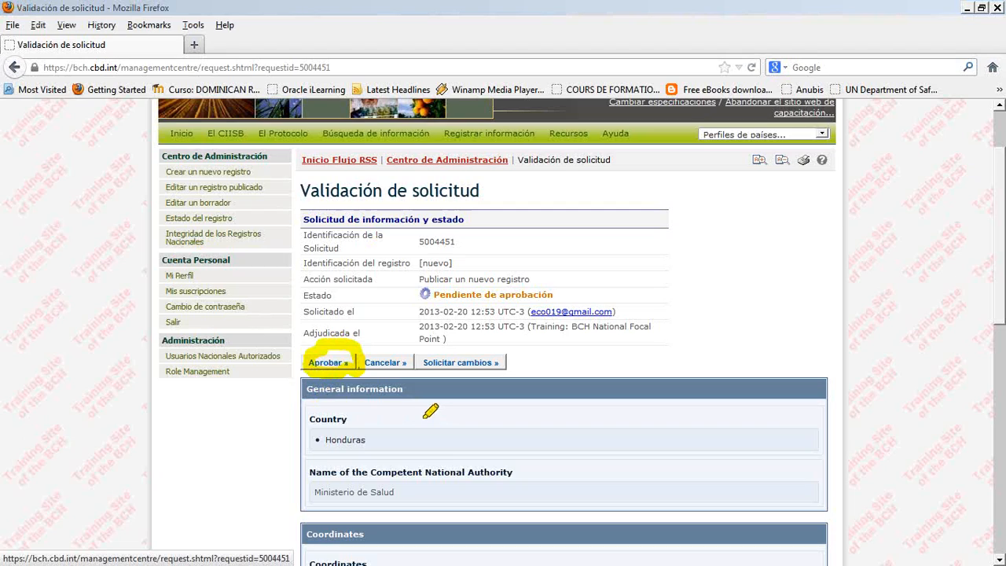
pyautogui.moveTo(400, 343)
pyautogui.mouseDown()
pyautogui.moveTo(362, 352)
pyautogui.moveTo(393, 358)
pyautogui.moveTo(403, 346)
pyautogui.moveTo(393, 350)
pyautogui.mouseUp()
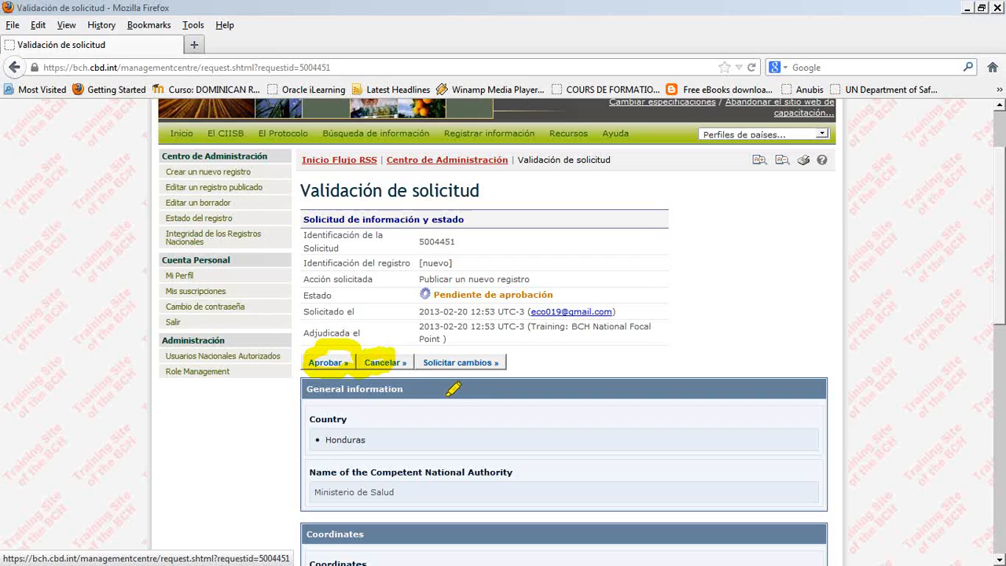
pyautogui.moveTo(478, 350)
pyautogui.mouseDown()
pyautogui.moveTo(427, 367)
pyautogui.moveTo(472, 364)
pyautogui.moveTo(437, 363)
pyautogui.mouseUp()
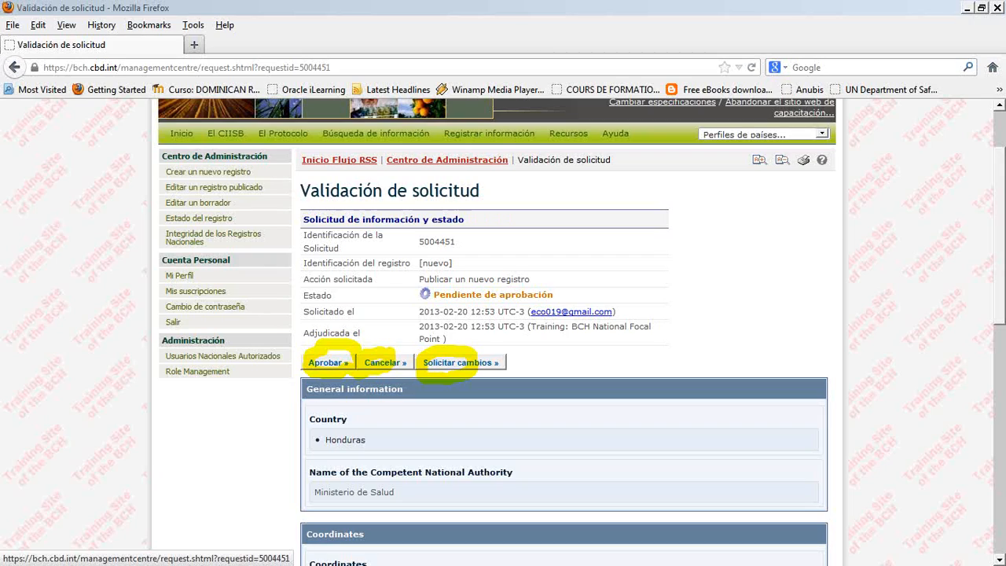
# - Request changes to the record with the instructions "por favor cambiar el teléfono y actualizar daots de contacto"
pyautogui.click(460, 366)
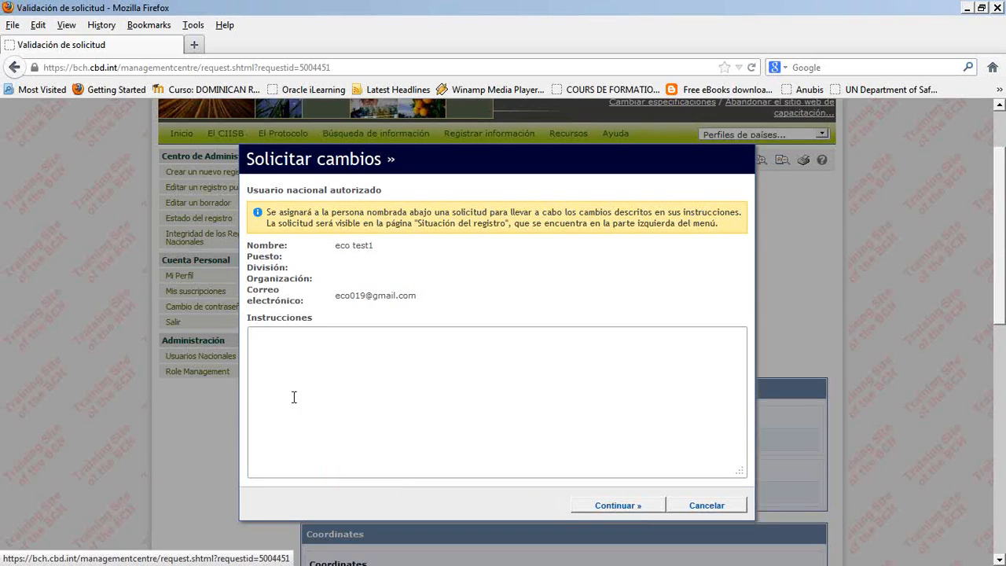
pyautogui.click(313, 371)
pyautogui.write('d')
pyautogui.press('BackSpace')
pyautogui.write('por favor cambioar')
pyautogui.press('BackSpace')
pyautogui.press('BackSpace')
pyautogui.write('ar')
pyautogui.press('BackSpace')
pyautogui.press('BackSpace')
pyautogui.press('BackSpace')
pyautogui.write('ár el teléfono y ac')
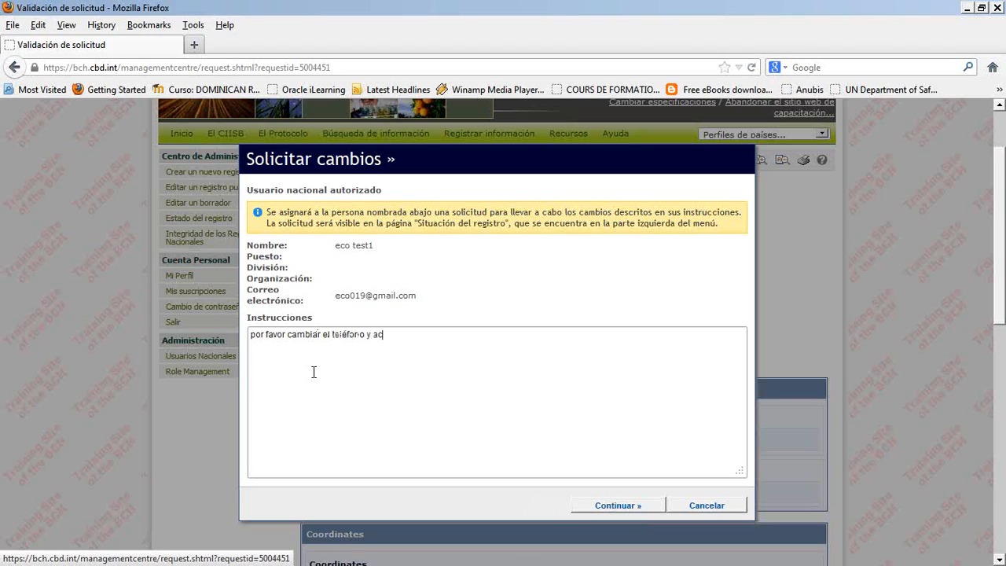
pyautogui.write('tualizar,daots de contacto')
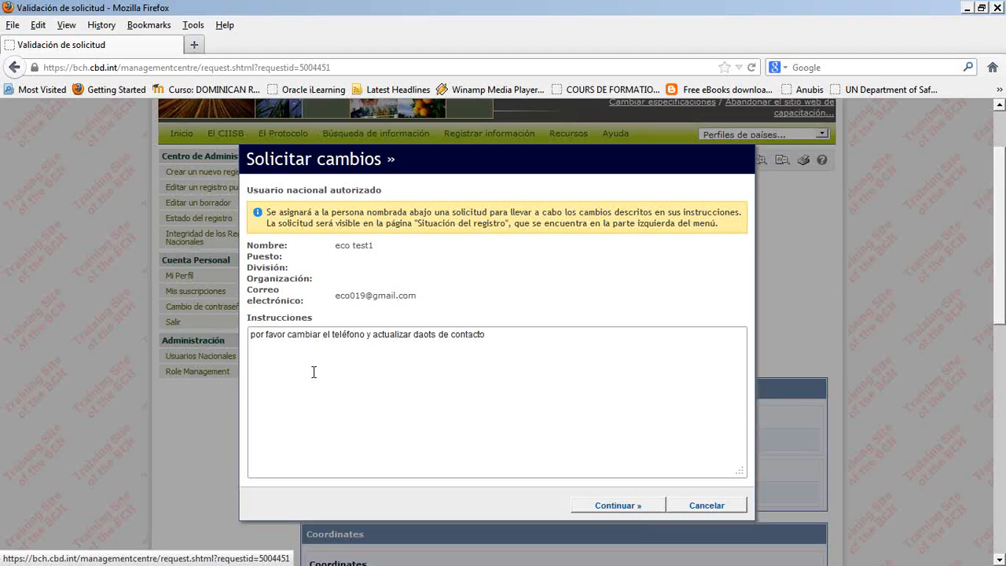
pyautogui.click(640, 507)
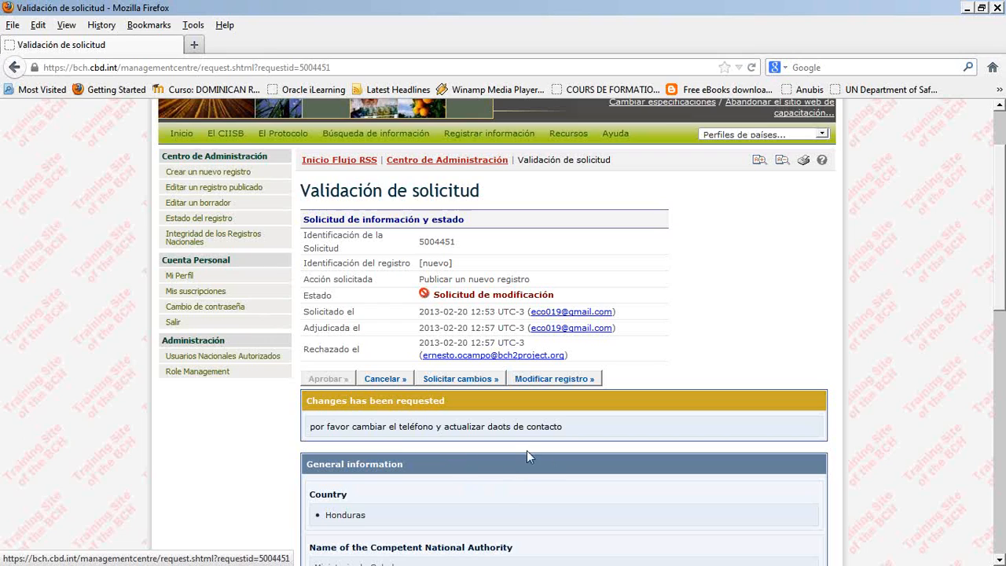
# - Review the request's status and the change instructions shown on its validation page
pyautogui.scroll(-2, 519, 452)
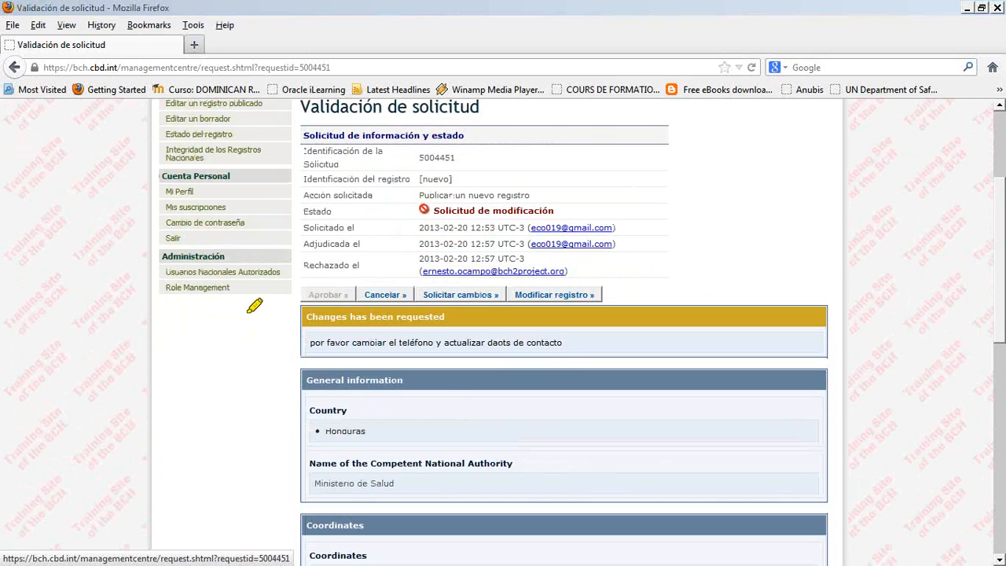
pyautogui.moveTo(229, 310)
pyautogui.mouseDown()
pyautogui.moveTo(796, 314)
pyautogui.moveTo(422, 312)
pyautogui.moveTo(296, 331)
pyautogui.mouseUp()
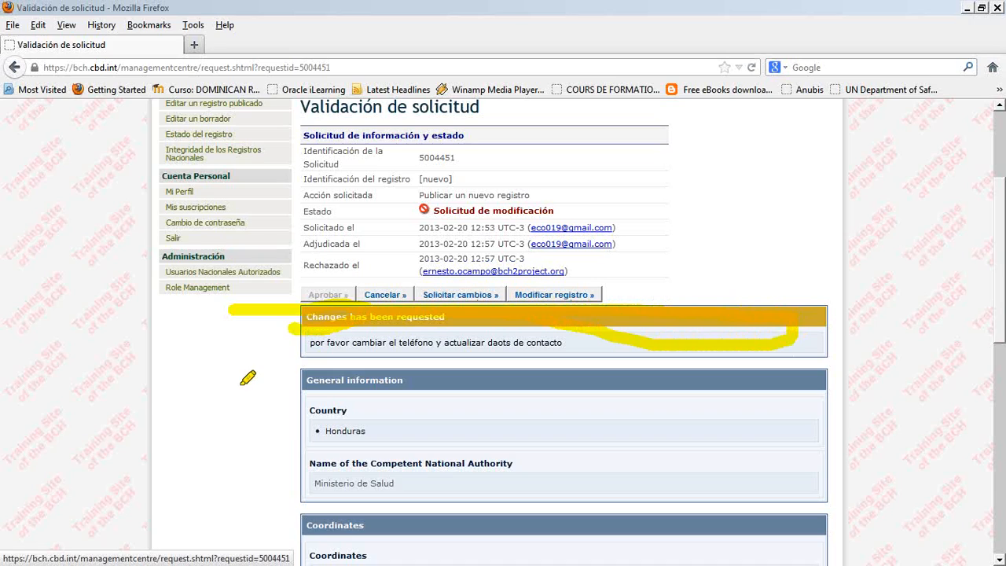
pyautogui.moveTo(315, 344); pyautogui.dragTo(552, 341)
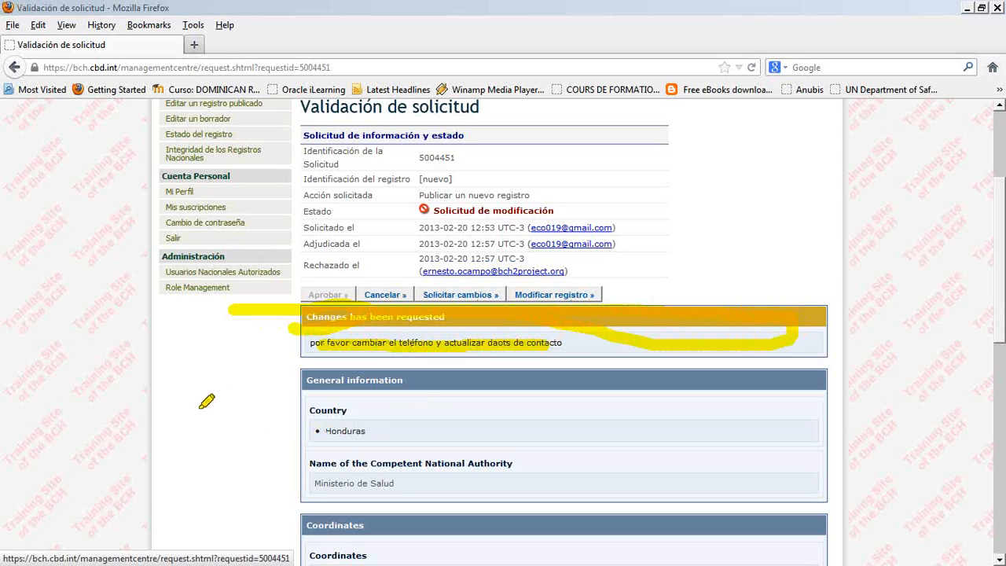
pyautogui.moveTo(603, 203)
pyautogui.mouseDown()
pyautogui.moveTo(424, 182)
pyautogui.moveTo(542, 250)
pyautogui.moveTo(560, 186)
pyautogui.moveTo(535, 193)
pyautogui.mouseUp()
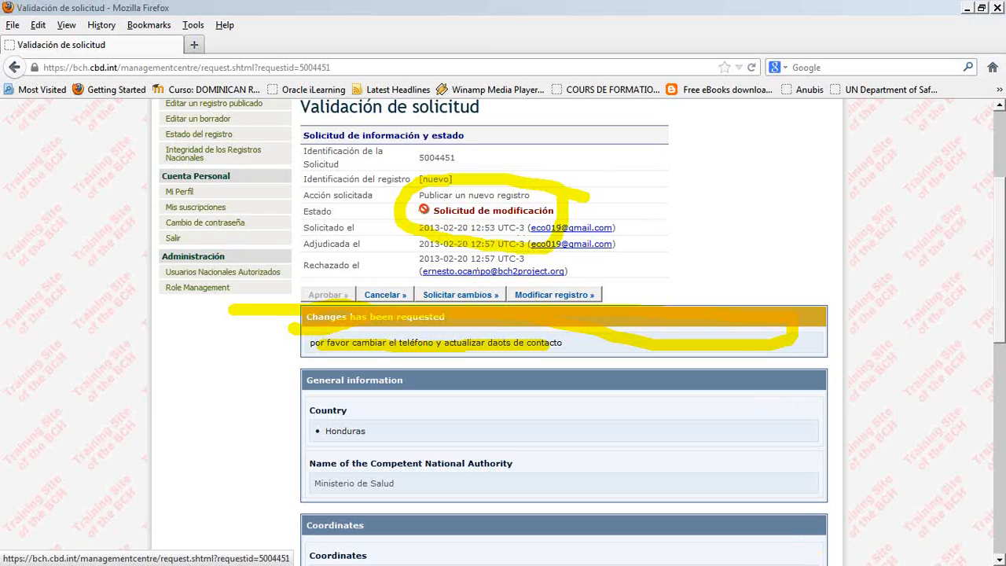
pyautogui.press('Escape')
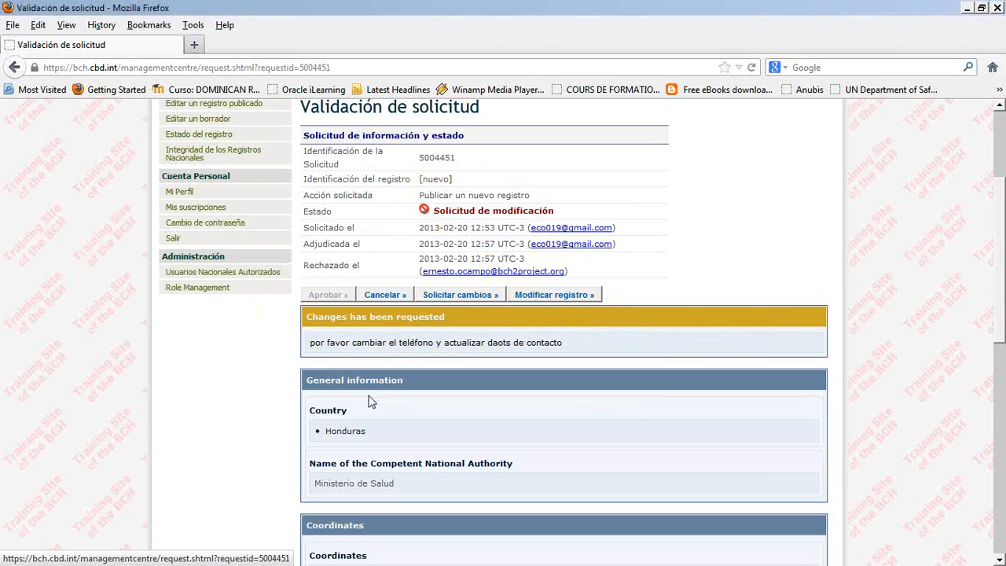
# - Switch to the National Authorized User's session in Internet Explorer and refresh the submitted request to check its status
pyautogui.hotkey('alt', 'Tab')
pyautogui.hotkey('alt', 'Tab')
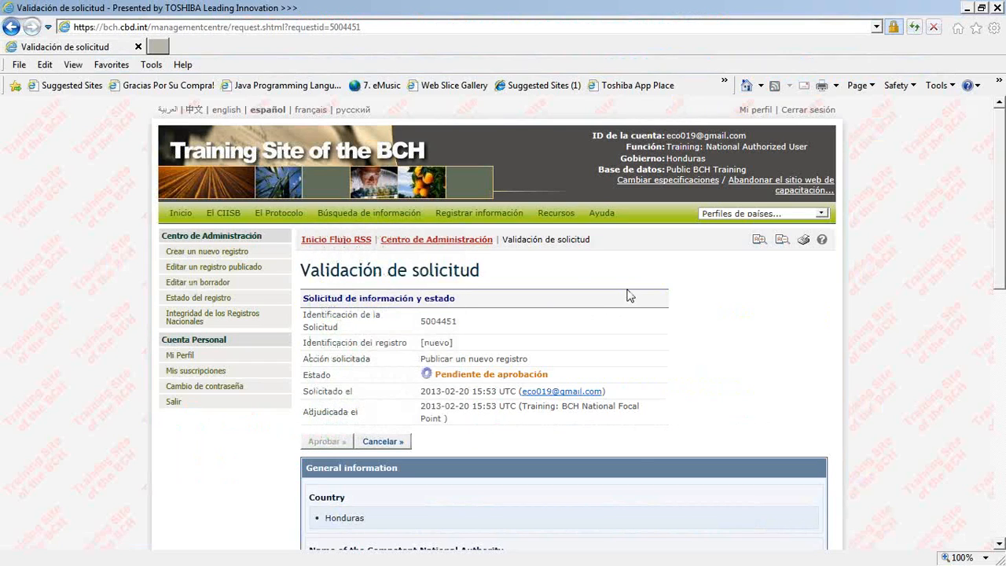
pyautogui.press('F5')
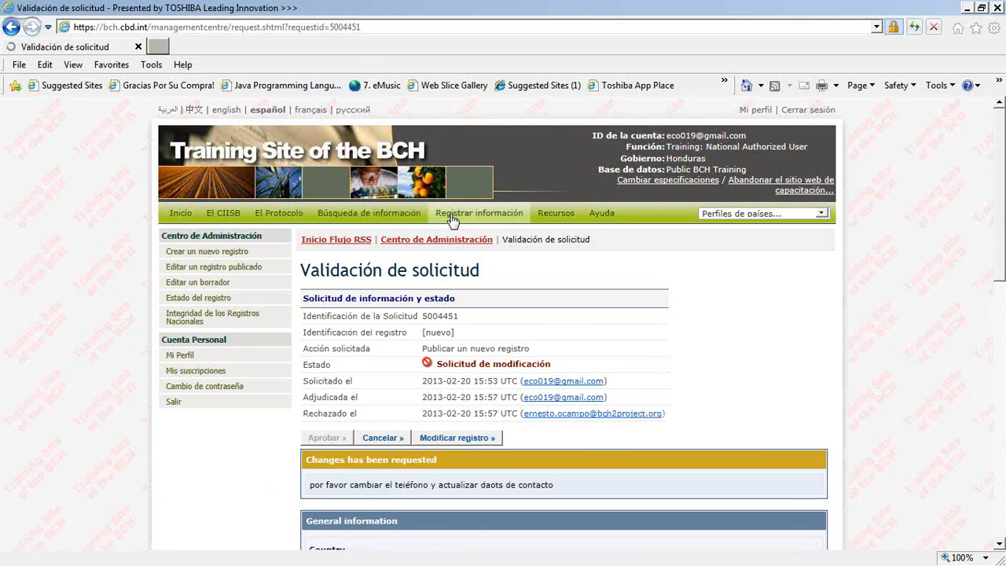
# - From the Management Centre's list of records requiring review, open the Belice Health authority request and examine its requested changes
pyautogui.click(478, 215)
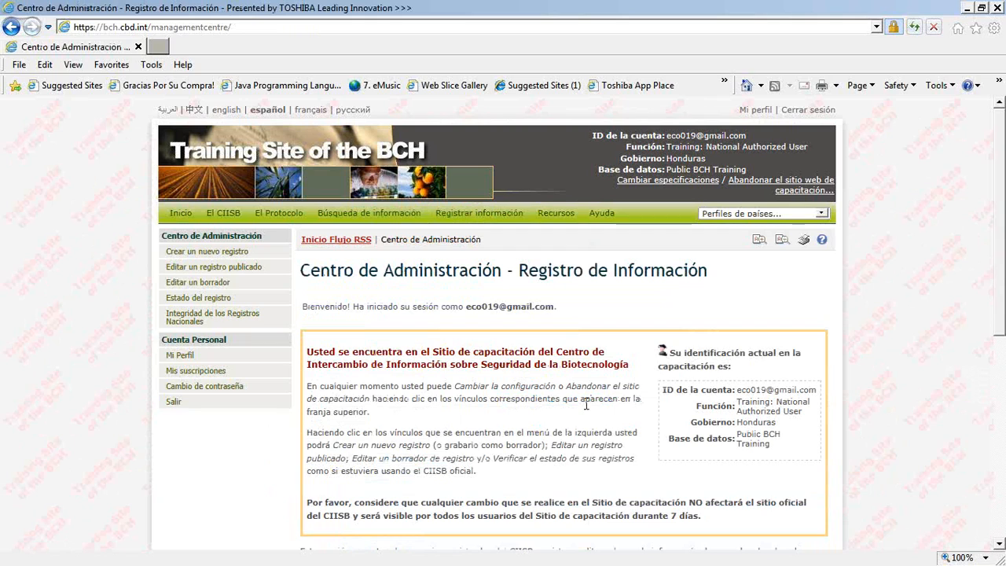
pyautogui.scroll(-5, 586, 404)
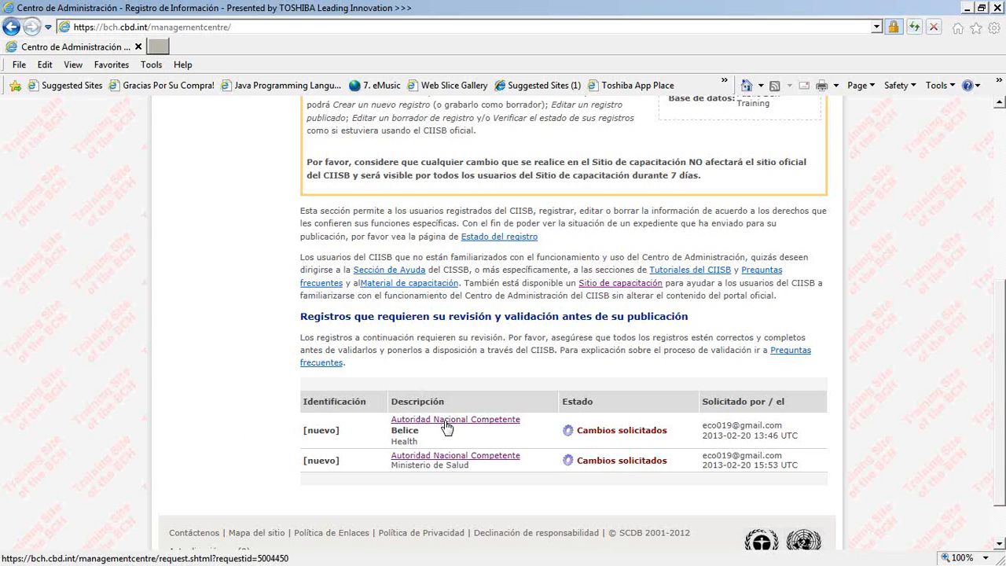
pyautogui.scroll(5, 447, 427)
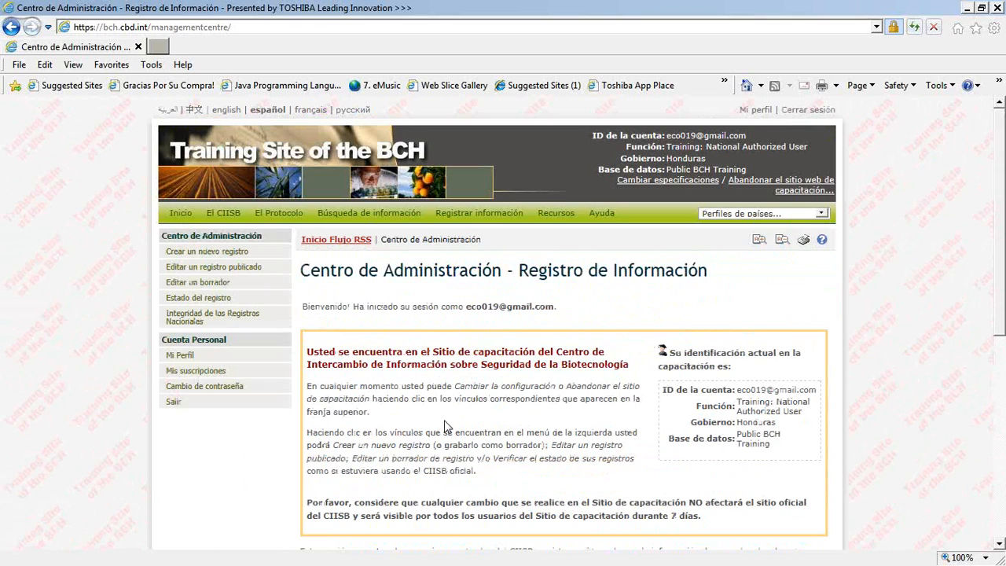
pyautogui.scroll(-5, 445, 426)
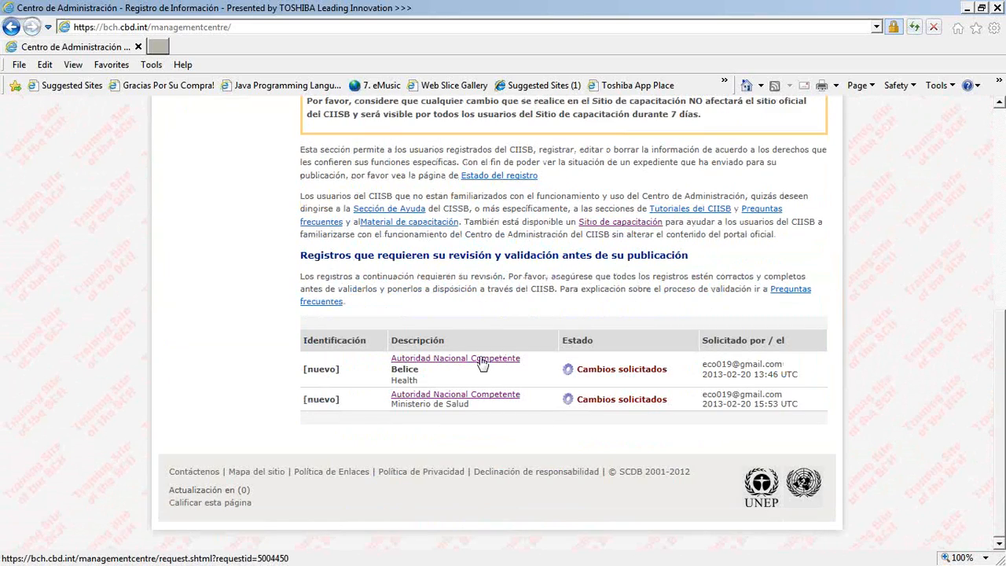
pyautogui.click(482, 360)
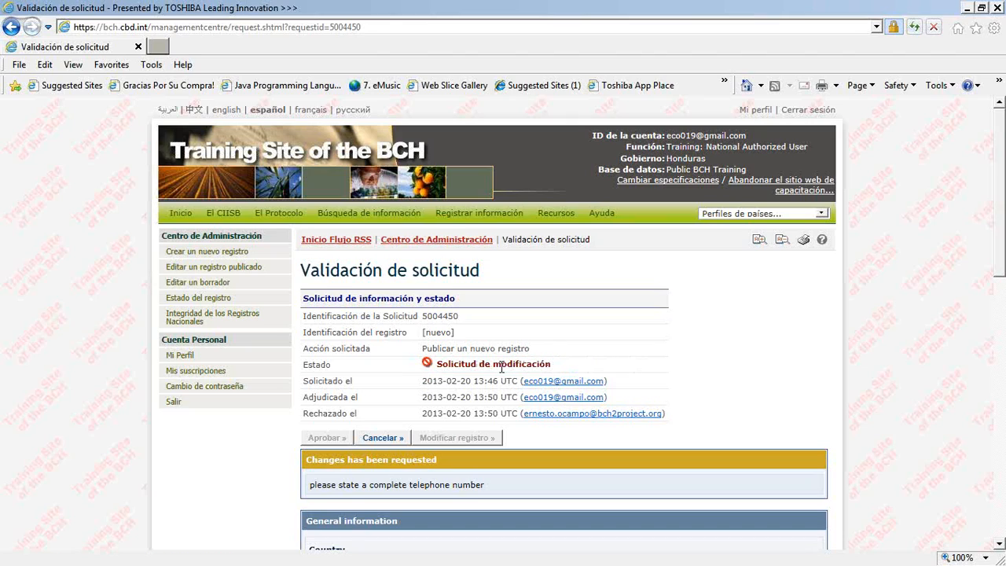
pyautogui.scroll(-1, 500, 368)
pyautogui.scroll(1, 500, 369)
pyautogui.scroll(-1, 586, 405)
pyautogui.scroll(1, 586, 405)
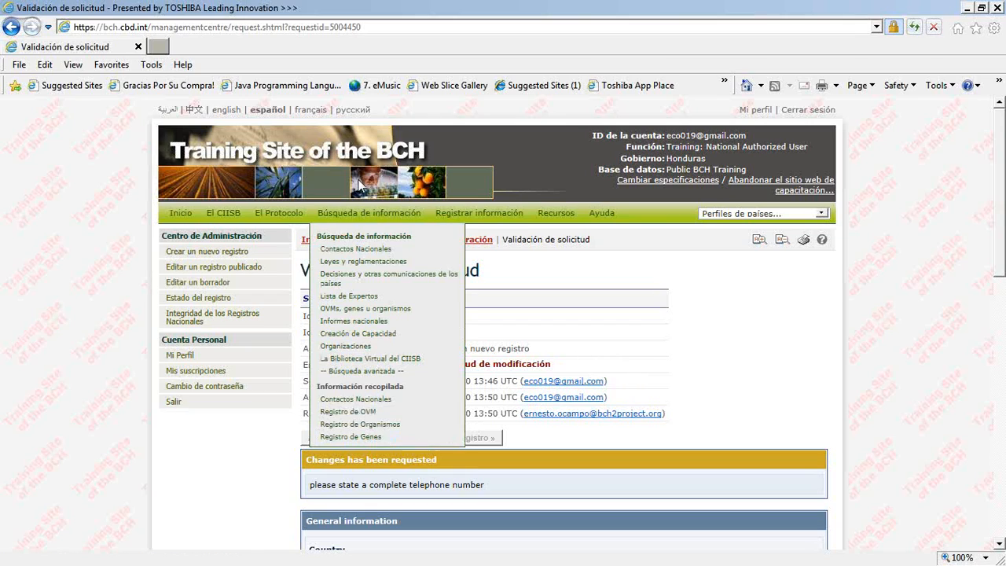
pyautogui.click(11, 28)
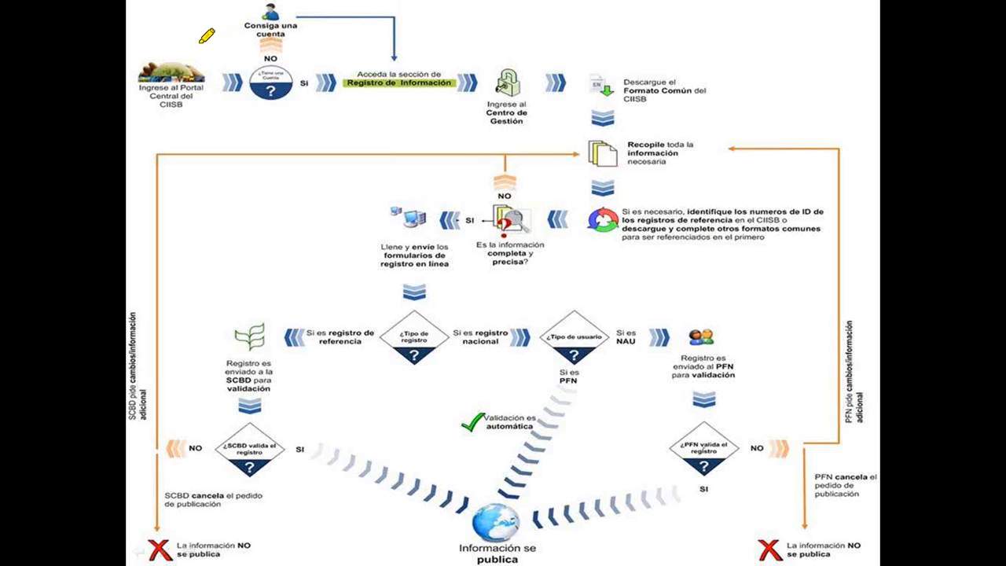
pyautogui.moveTo(189, 44); pyautogui.dragTo(174, 108)
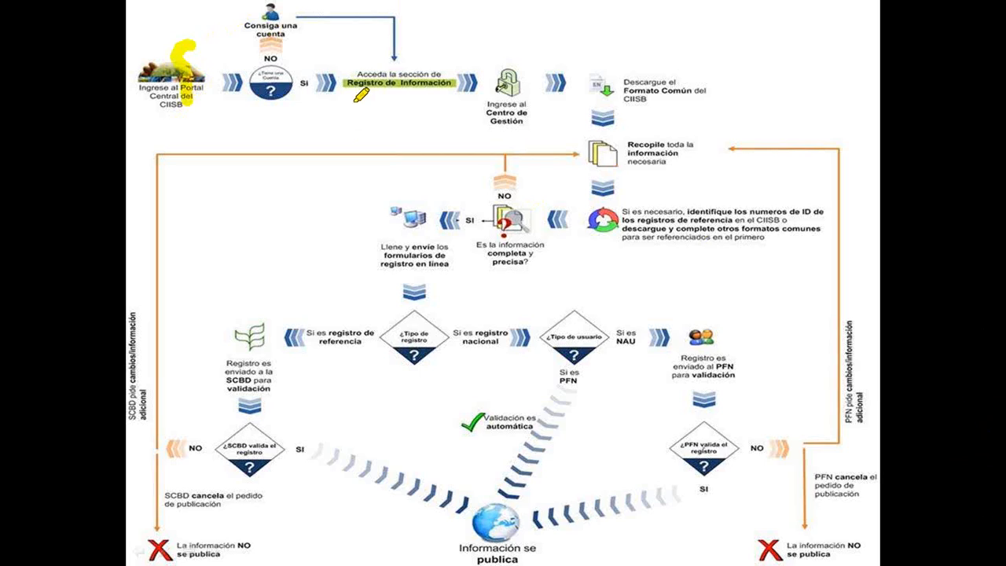